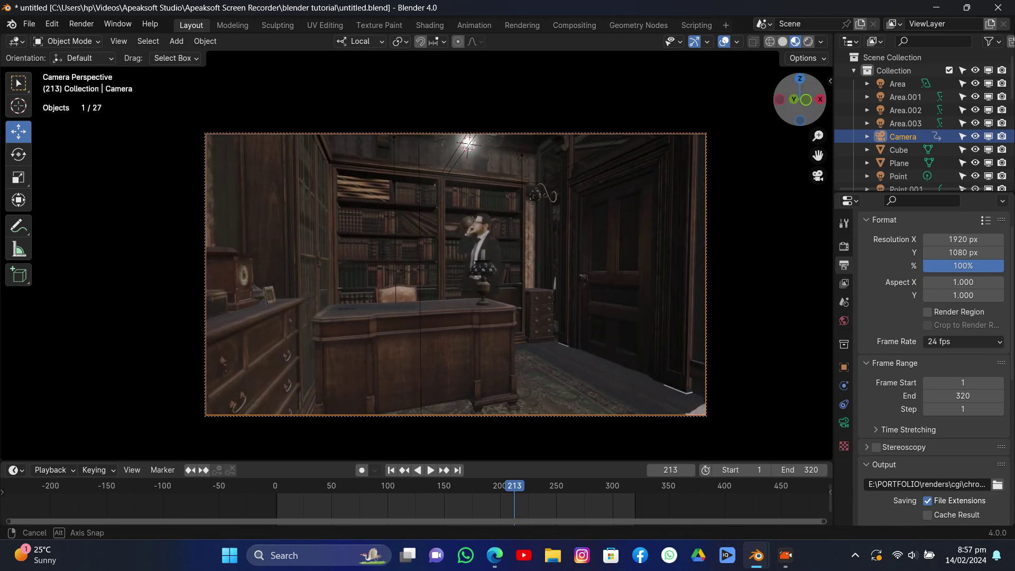
Scrub the timeline back to frame 102 before starting a new default scene
drag(519, 482, 490, 451)
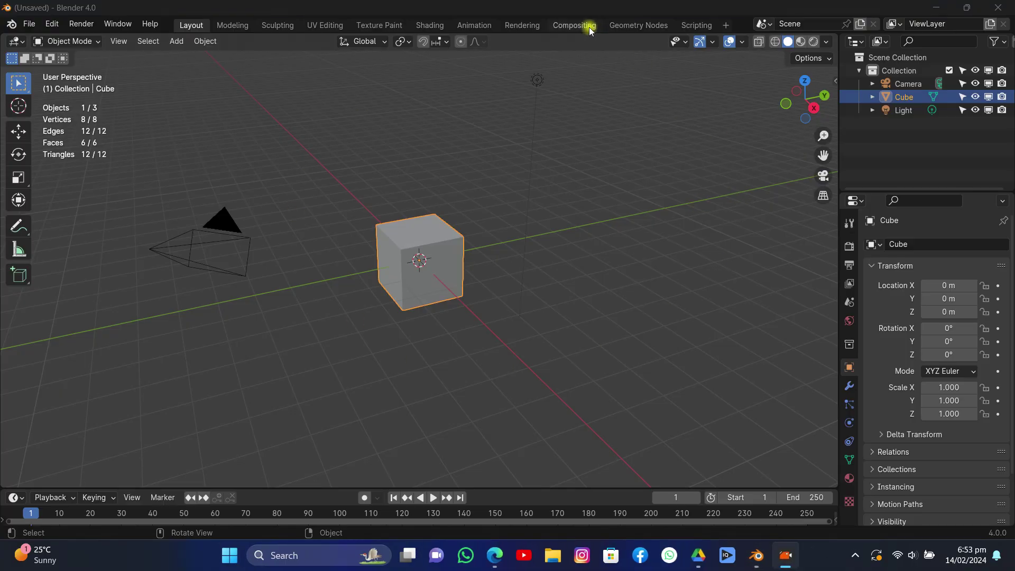
Enable Use Nodes in the Compositing workspace and delete the Render Layers node
click(575, 25)
click(171, 42)
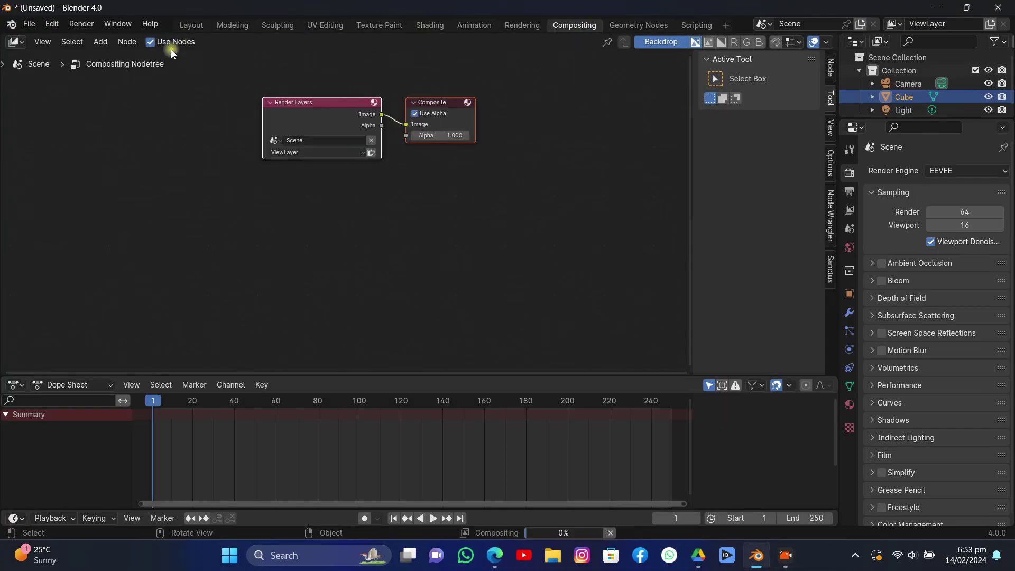
drag(280, 103, 96, 132)
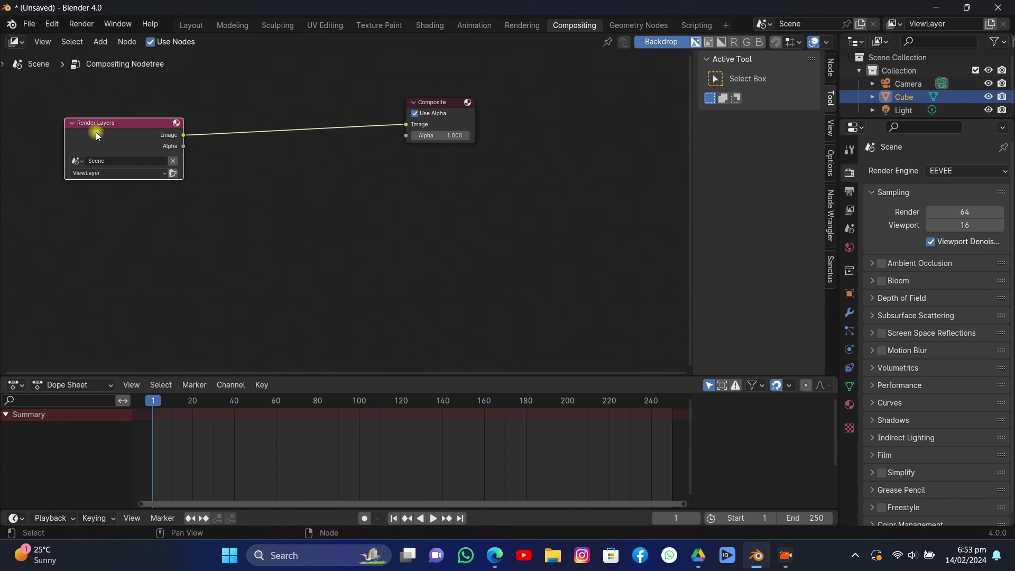
key(x)
Add a Movie Clip input node at the left and shift the Composite node right
click(101, 42)
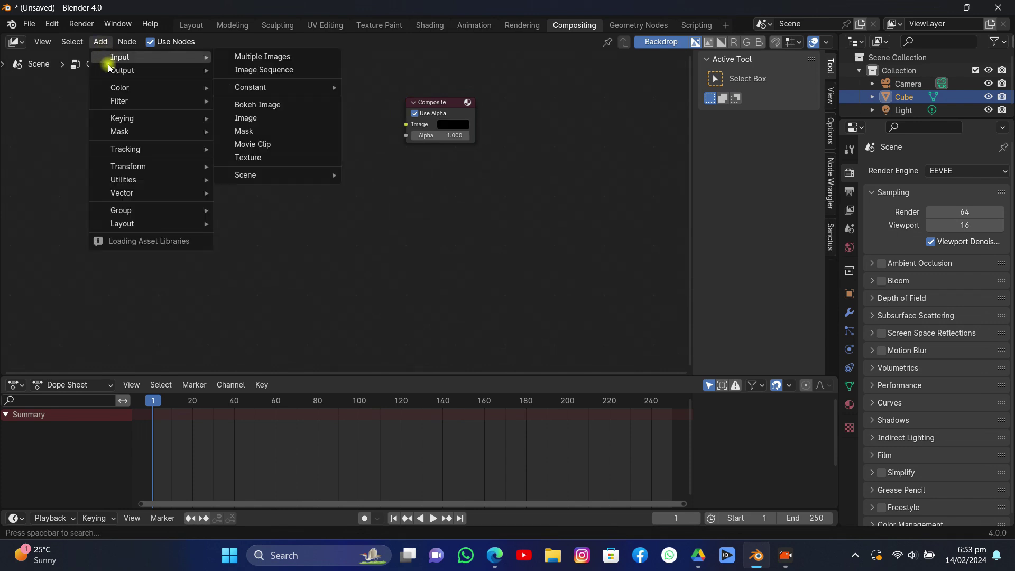
mouse_move(121, 57)
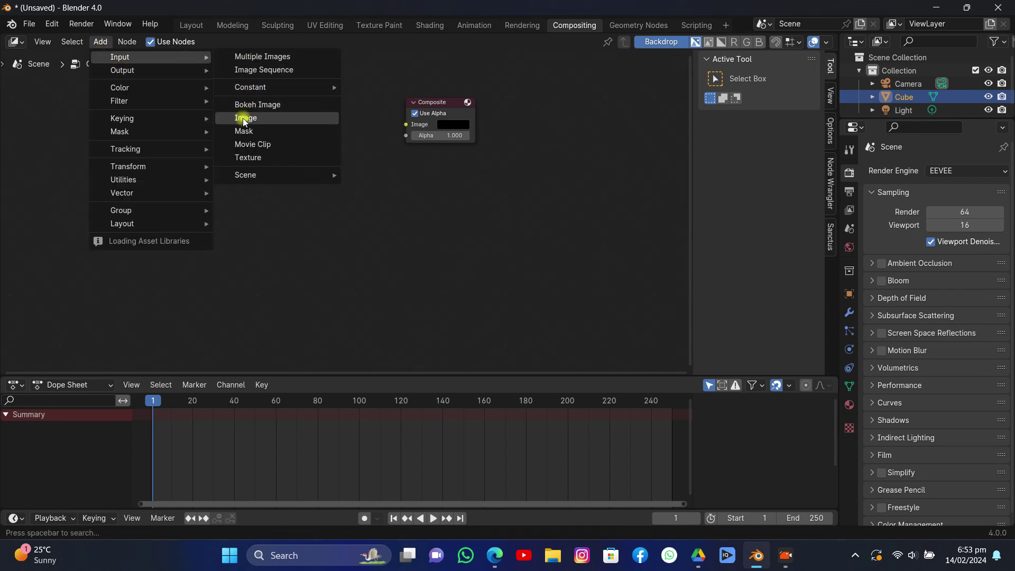
click(249, 145)
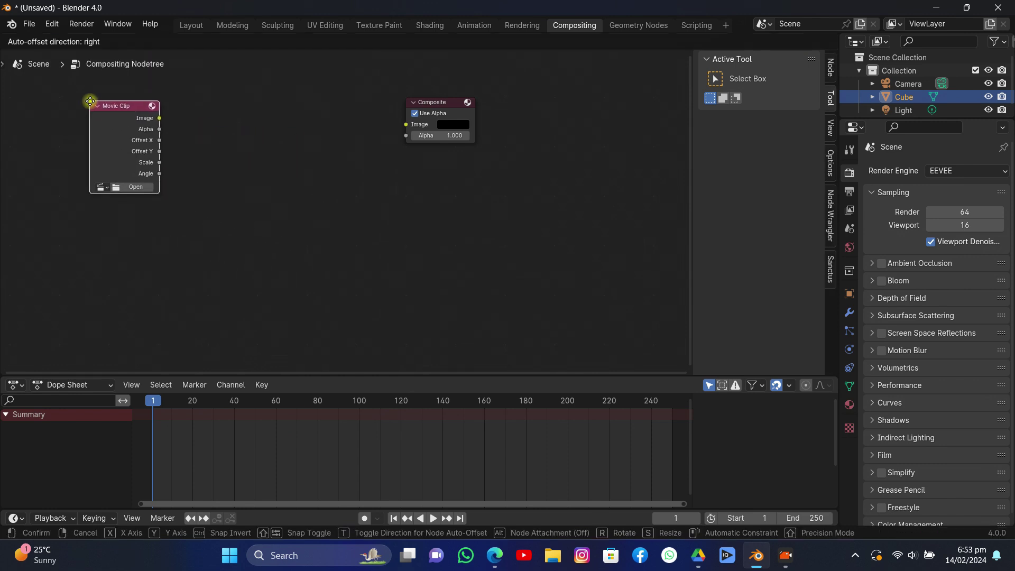
click(91, 101)
drag(441, 107, 476, 125)
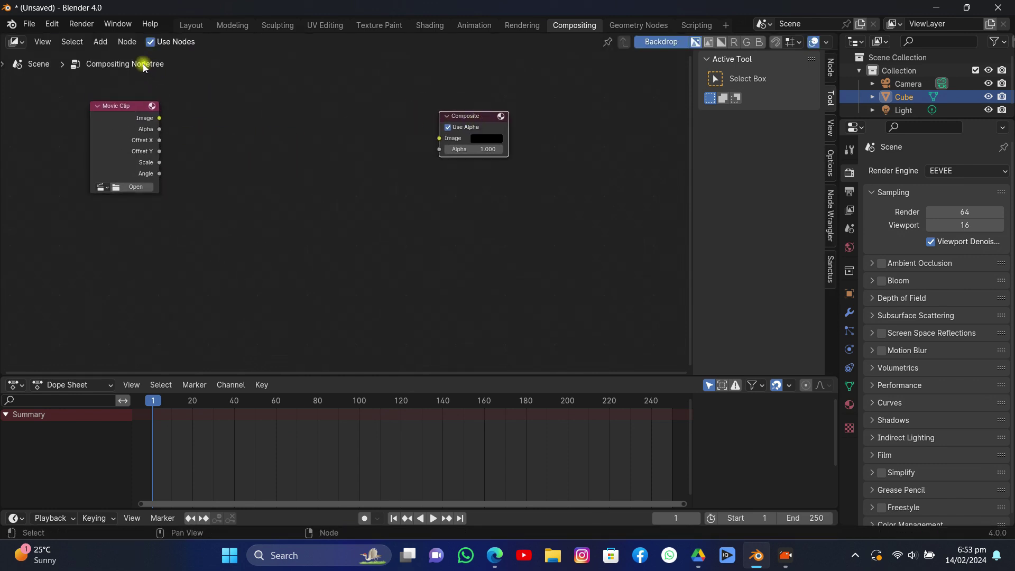
Add a Viewer node below Composite and link the clip's Image to both
click(105, 43)
mouse_move(129, 71)
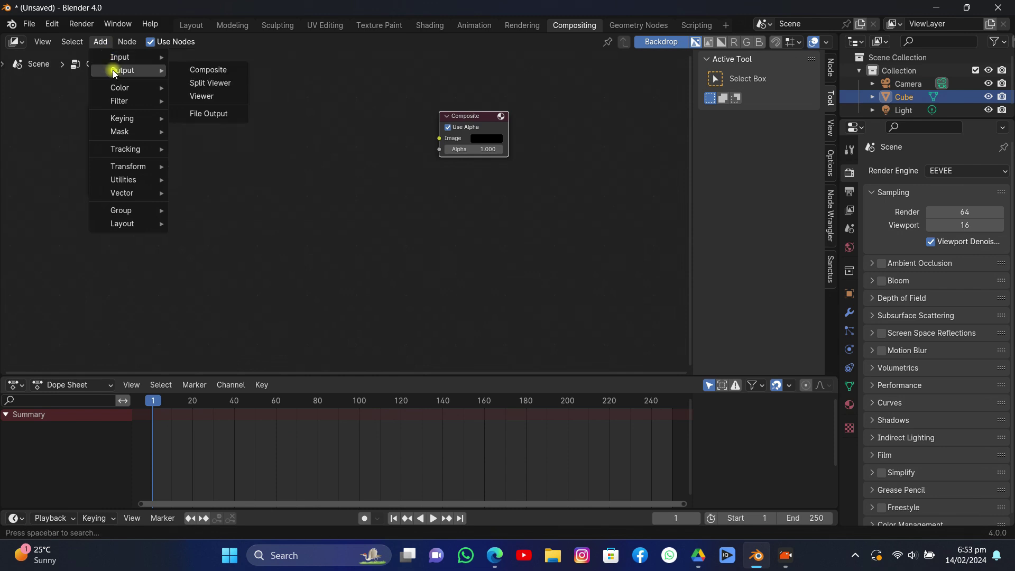
click(211, 95)
click(433, 199)
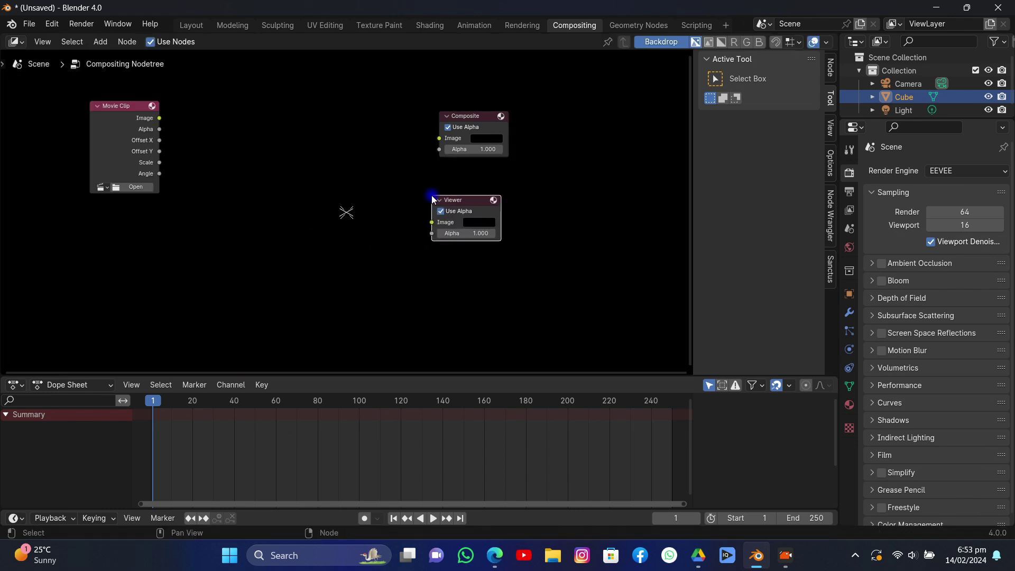
drag(160, 119, 432, 222)
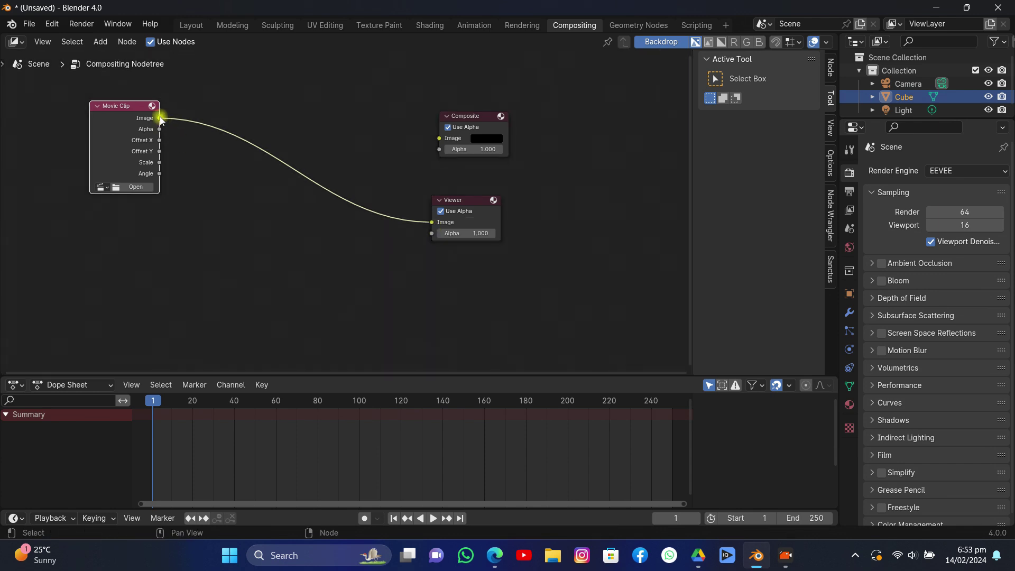
drag(160, 119, 439, 138)
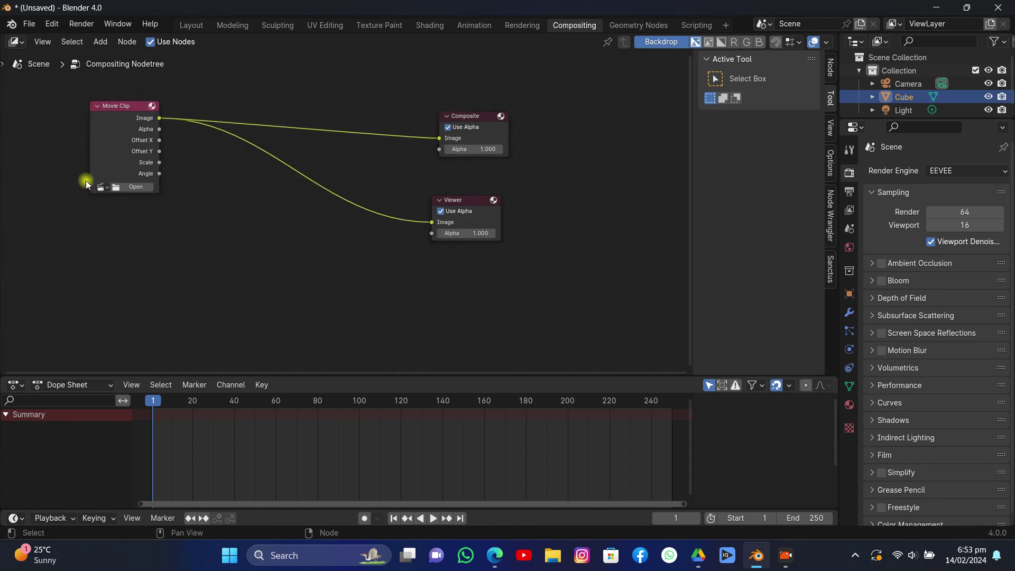
Load 0214.mp4 from the blender tutorial folder into the Movie Clip node
click(144, 186)
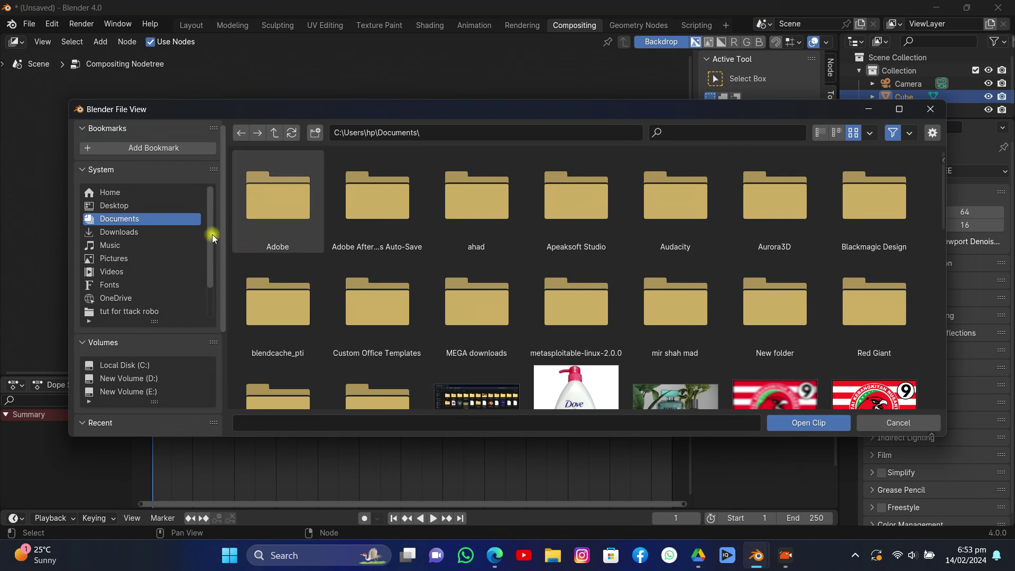
click(114, 271)
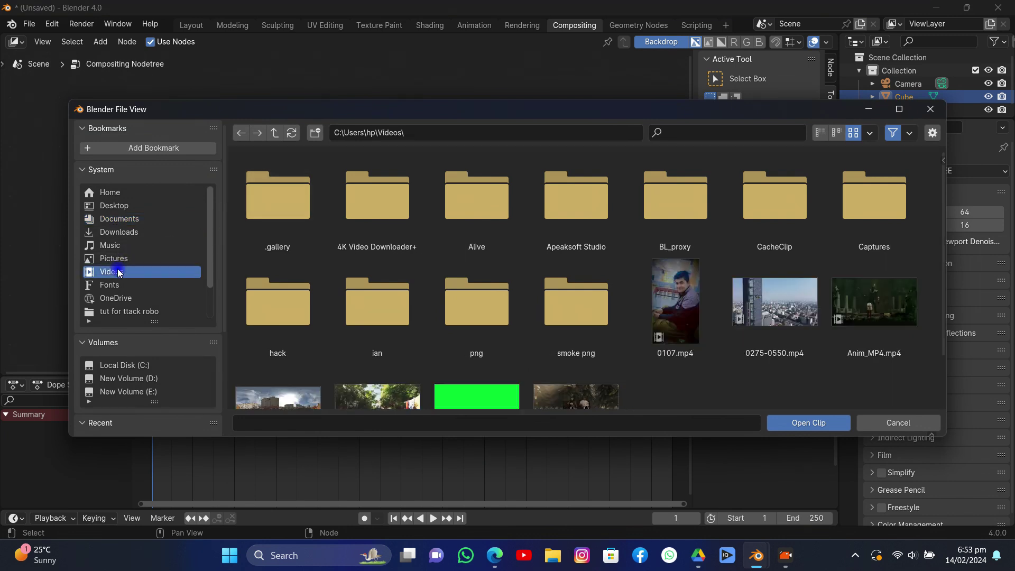
click(582, 222)
click(295, 204)
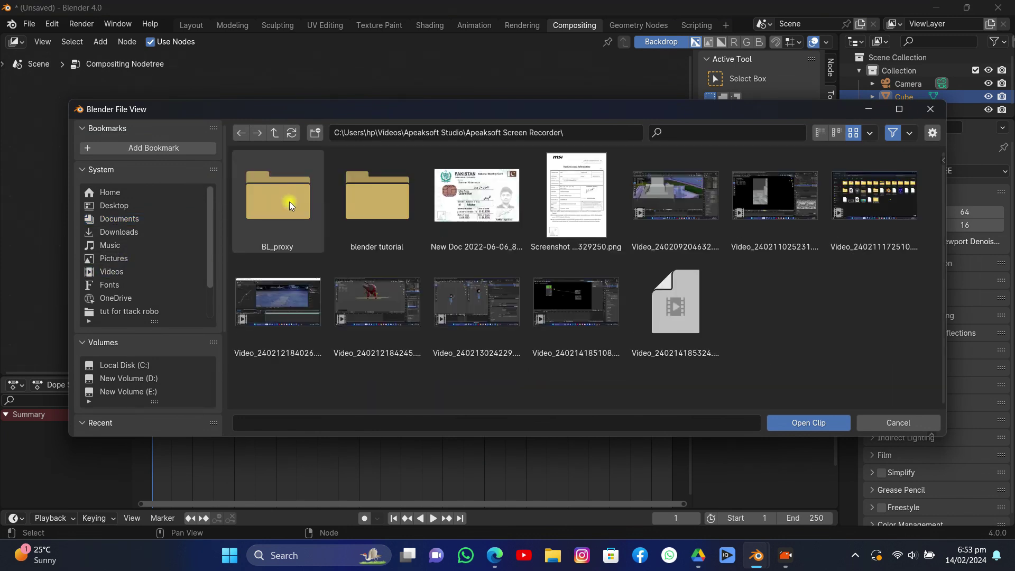
click(382, 201)
double_click(372, 200)
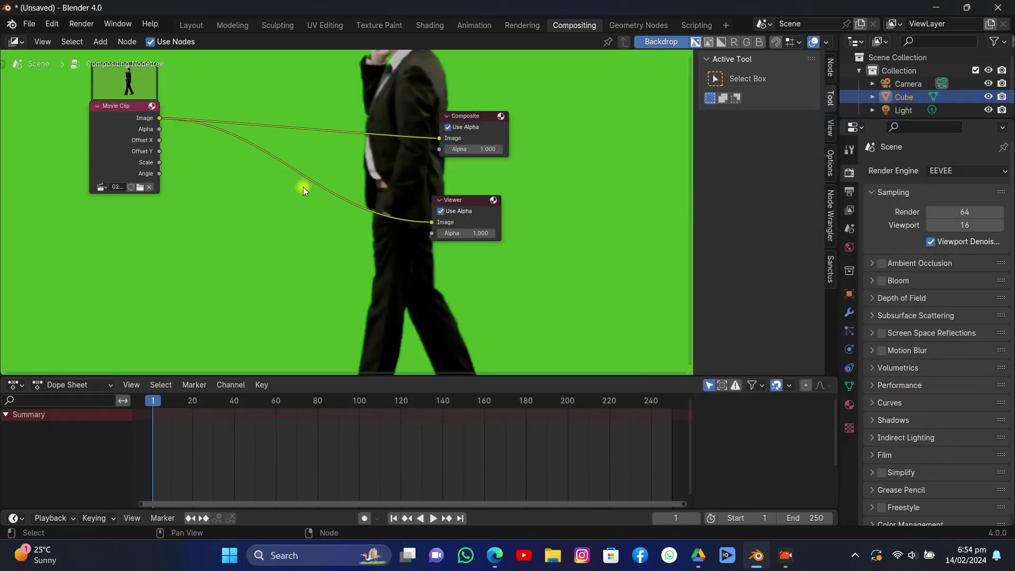
Insert a Keying node onto the clip-to-Viewer link
key(v)
key(v)
key(v)
key(v)
middle_drag(379, 213, 257, 230)
key(shift+a)
mouse_move(257, 230)
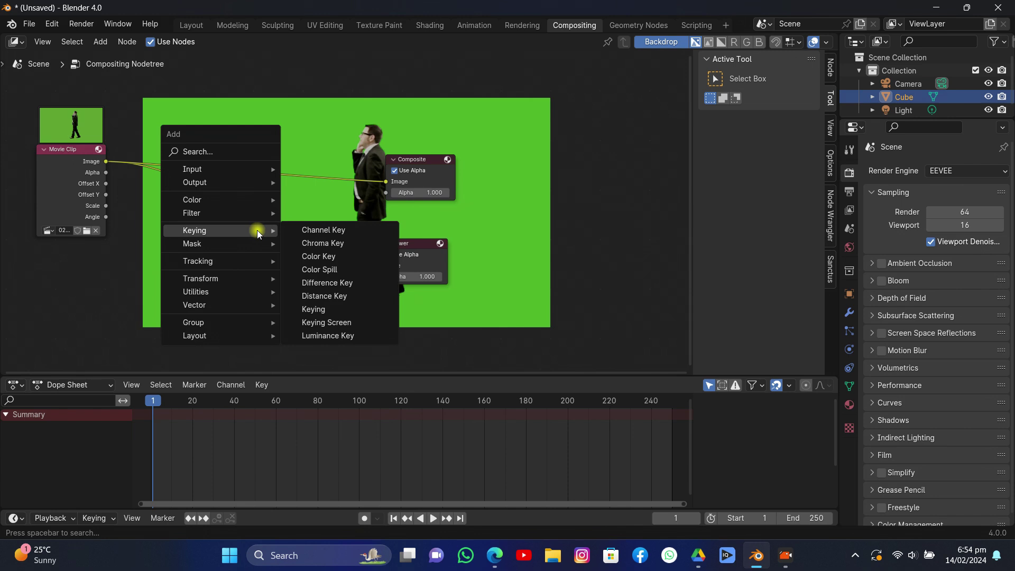
click(346, 309)
click(207, 186)
Sample the green screen from the backdrop as the Keying node's Key Color
middle_drag(249, 228, 130, 117)
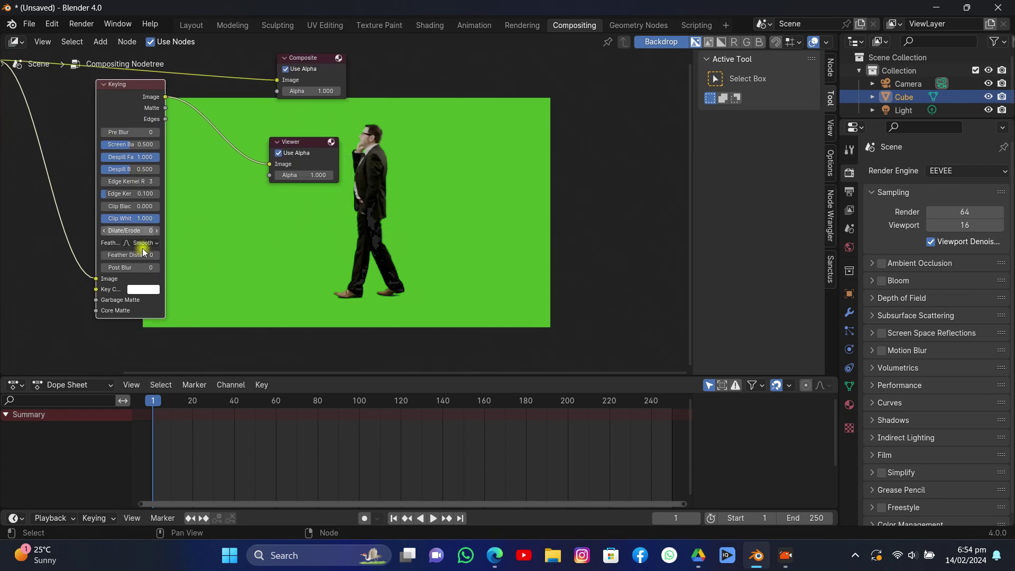
click(145, 289)
click(226, 245)
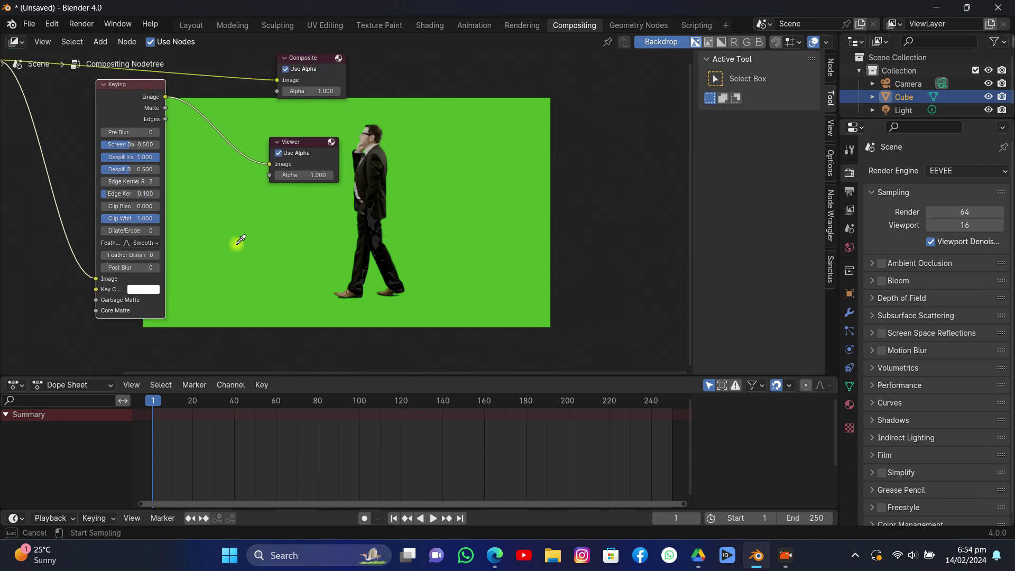
click(243, 247)
Connect the Keying node's Image output to the Composite node
middle_drag(244, 240, 270, 277)
middle_drag(465, 265, 333, 242)
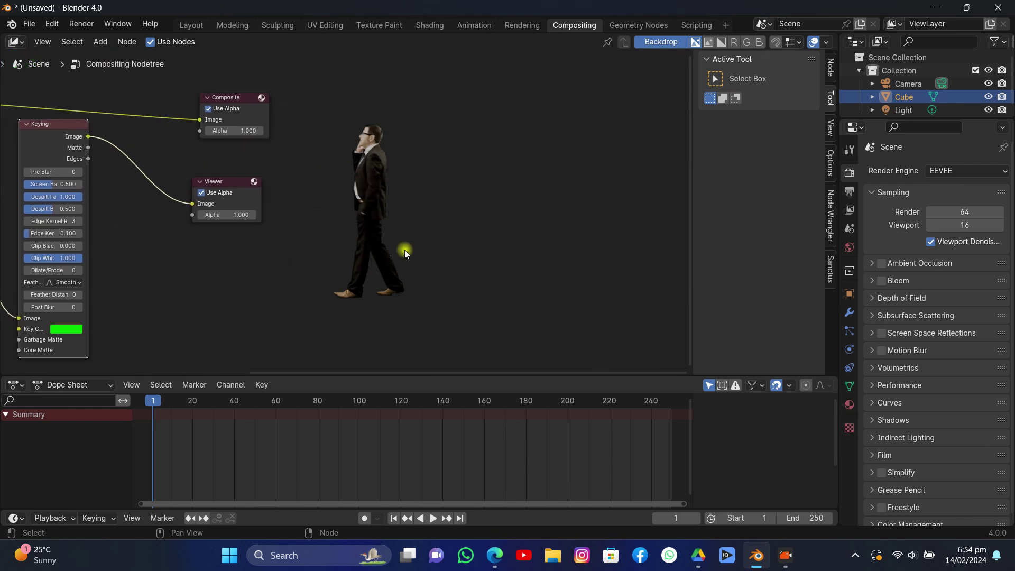
middle_drag(485, 266, 569, 276)
drag(155, 160, 230, 151)
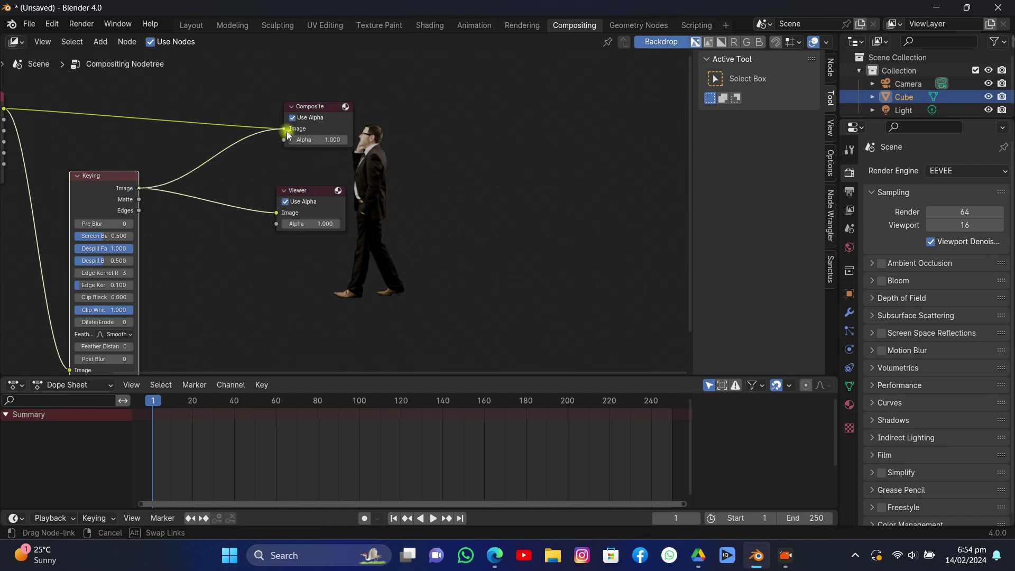
drag(287, 133, 287, 133)
Rearrange the Movie Clip and Keying nodes so the whole tree is visible
middle_drag(290, 190, 547, 264)
drag(251, 204, 225, 320)
drag(369, 260, 340, 140)
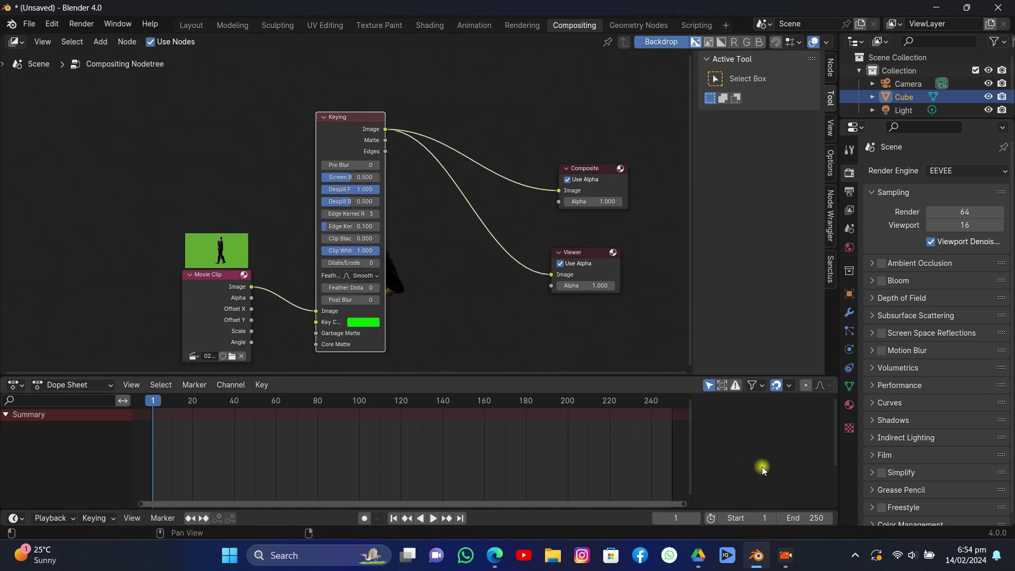
drag(369, 142, 385, 142)
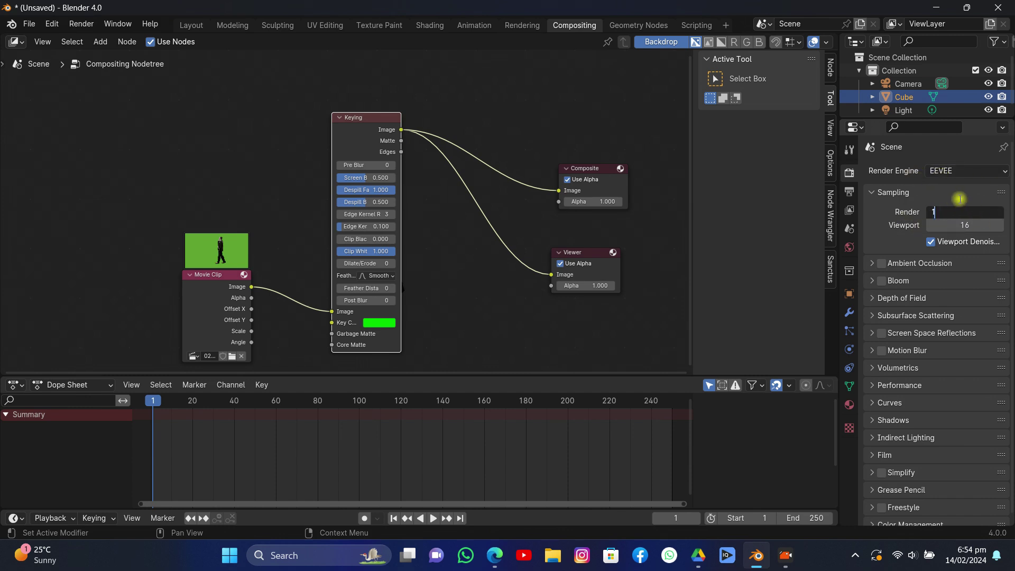
Keep PNG as the render output file format in Output Properties
click(850, 194)
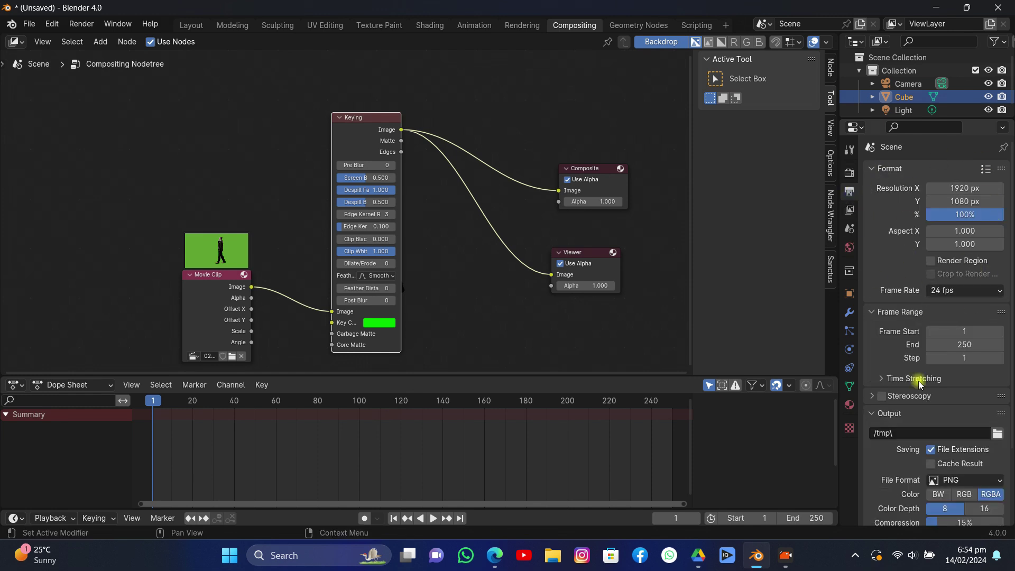
scroll(931, 388, down, 3)
click(949, 400)
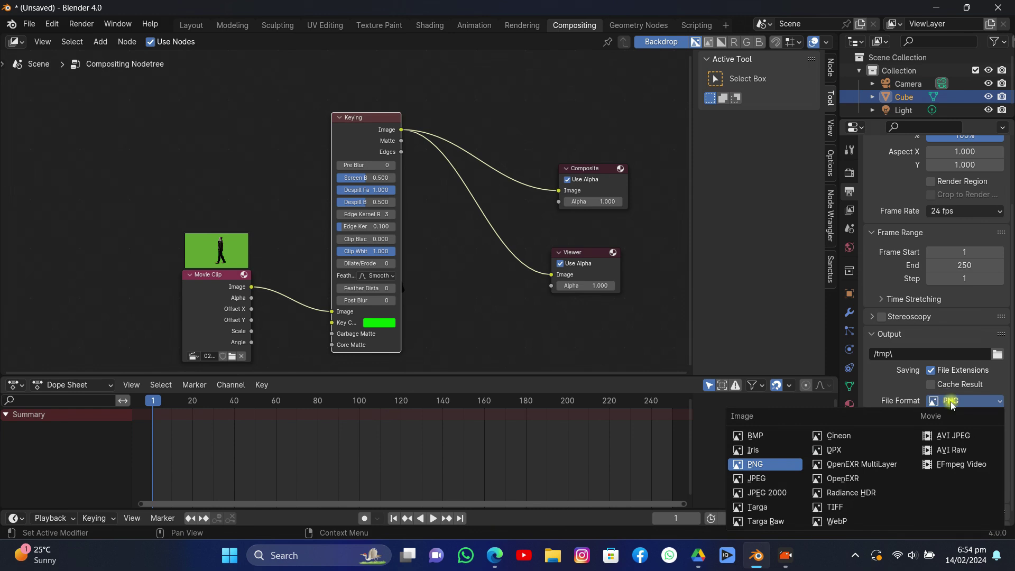
click(958, 412)
scroll(939, 414, down, 1)
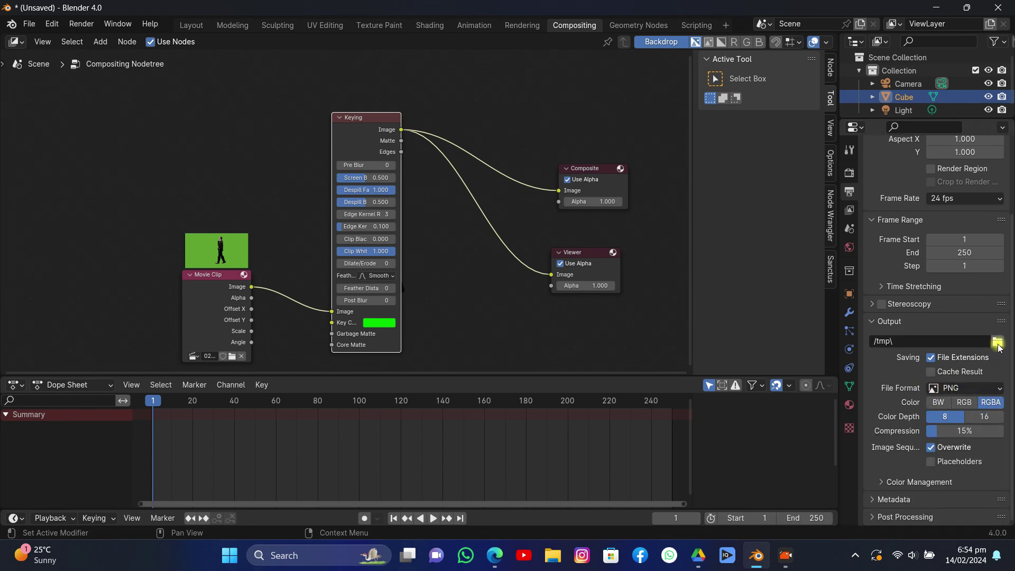
Create a PNG folder inside blender tutorial and set it as the output path
click(997, 342)
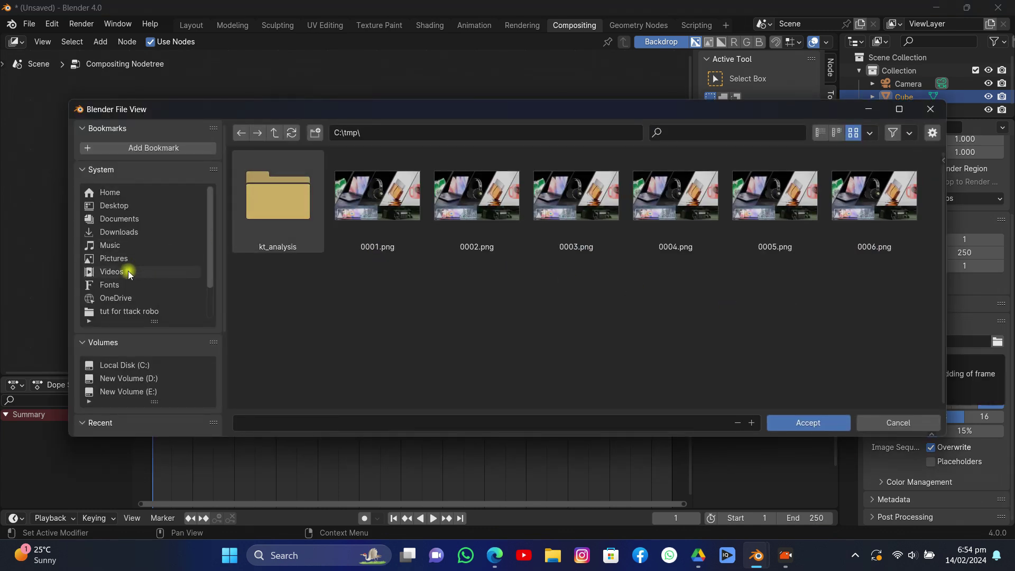
click(129, 274)
double_click(528, 218)
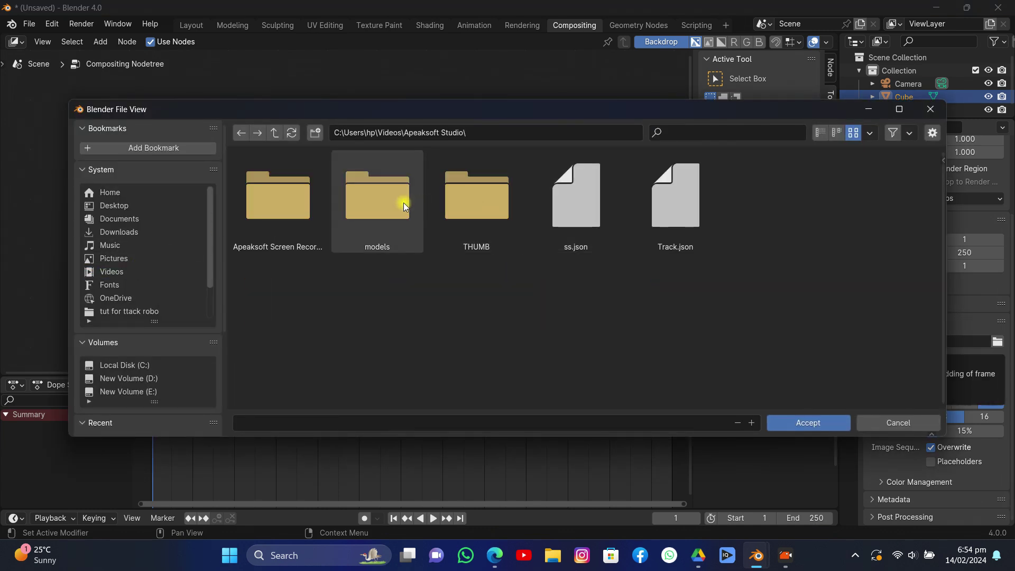
double_click(286, 200)
double_click(353, 202)
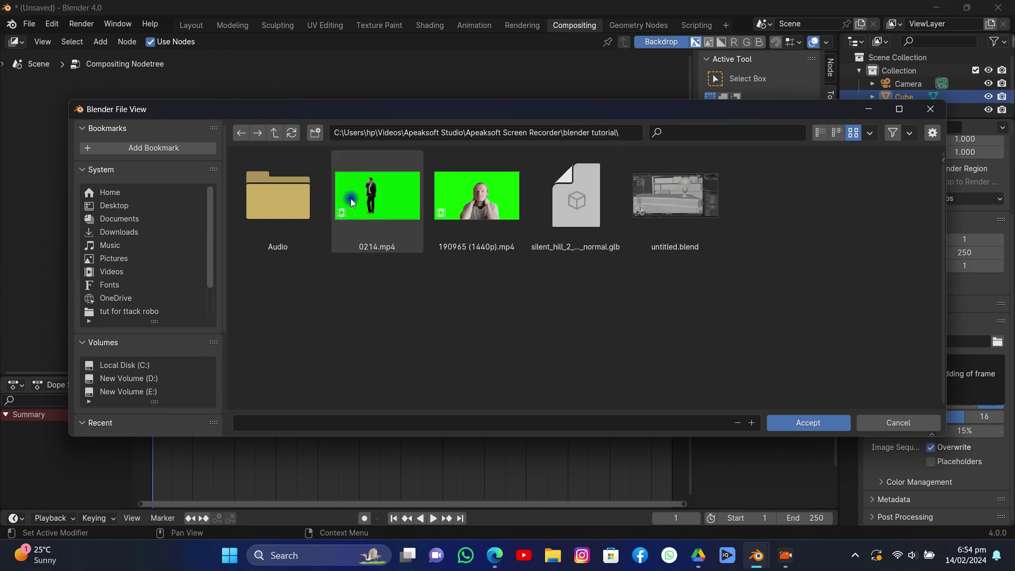
click(316, 132)
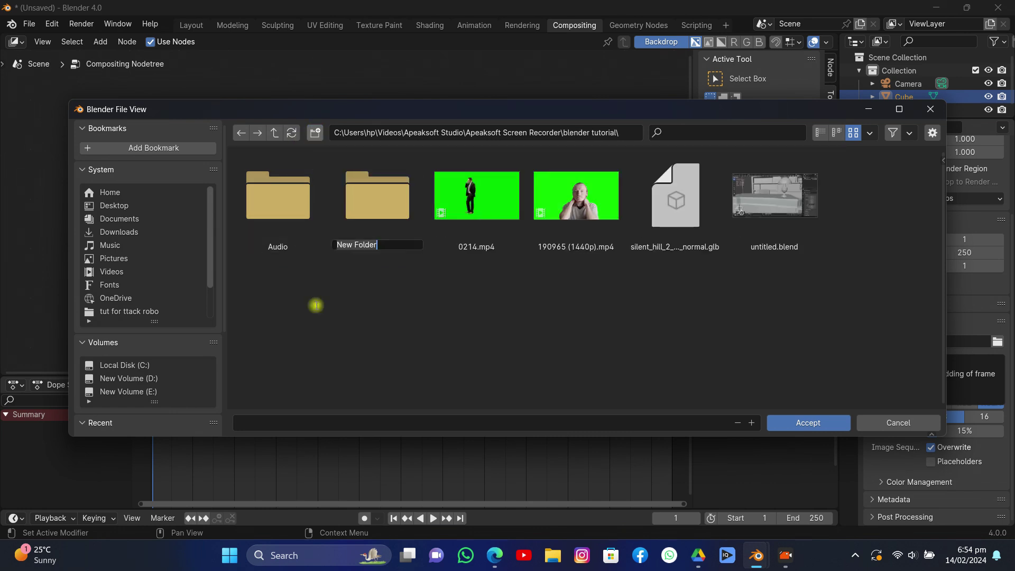
key(Return)
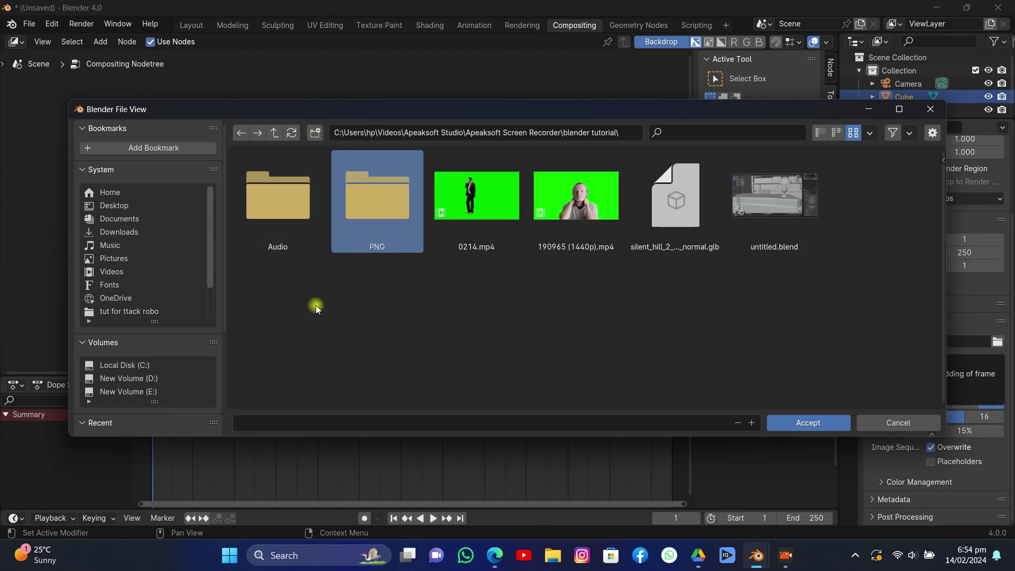
double_click(397, 217)
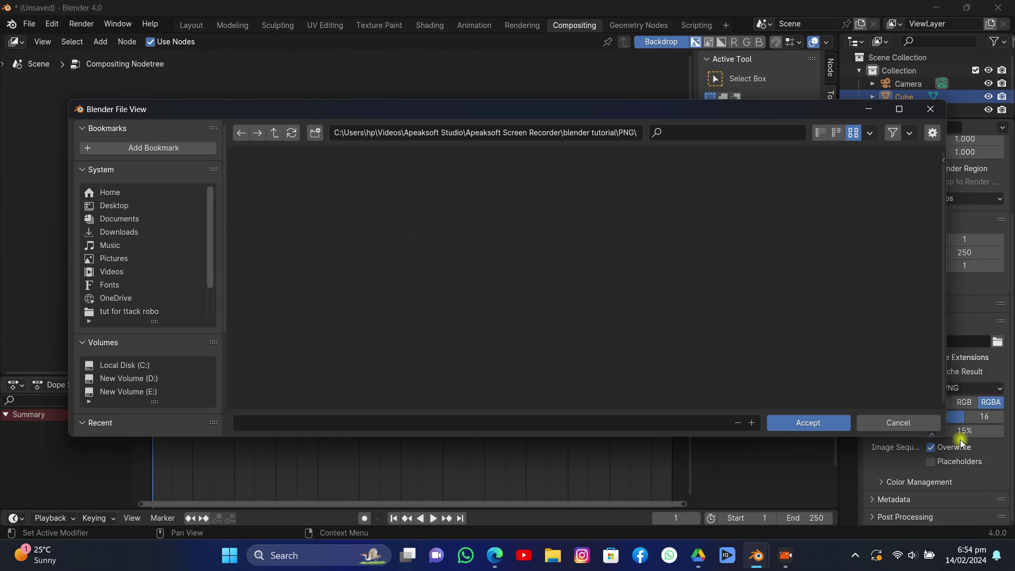
click(831, 422)
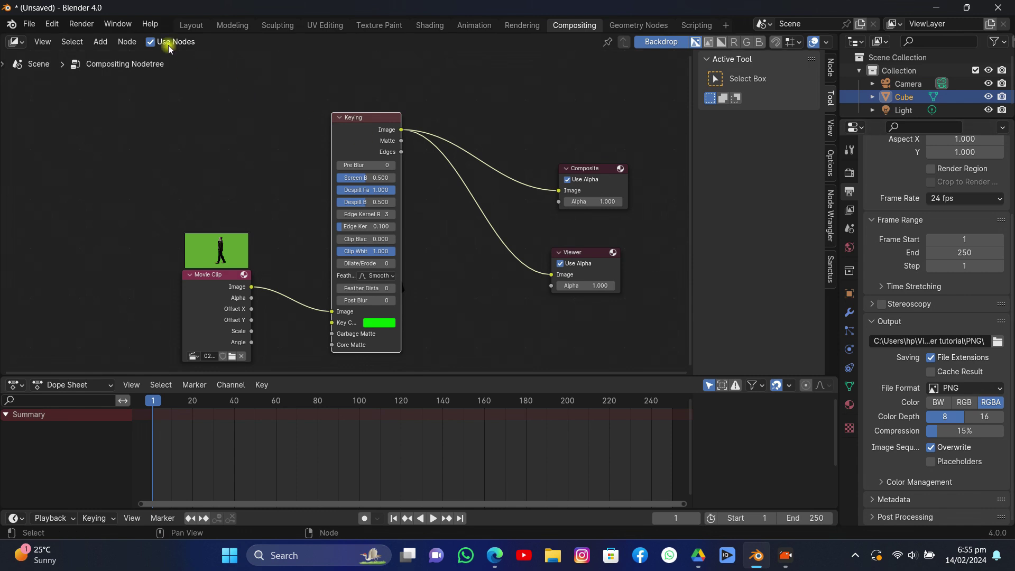
Use Save As to store the project under the name Comp.blend
click(31, 24)
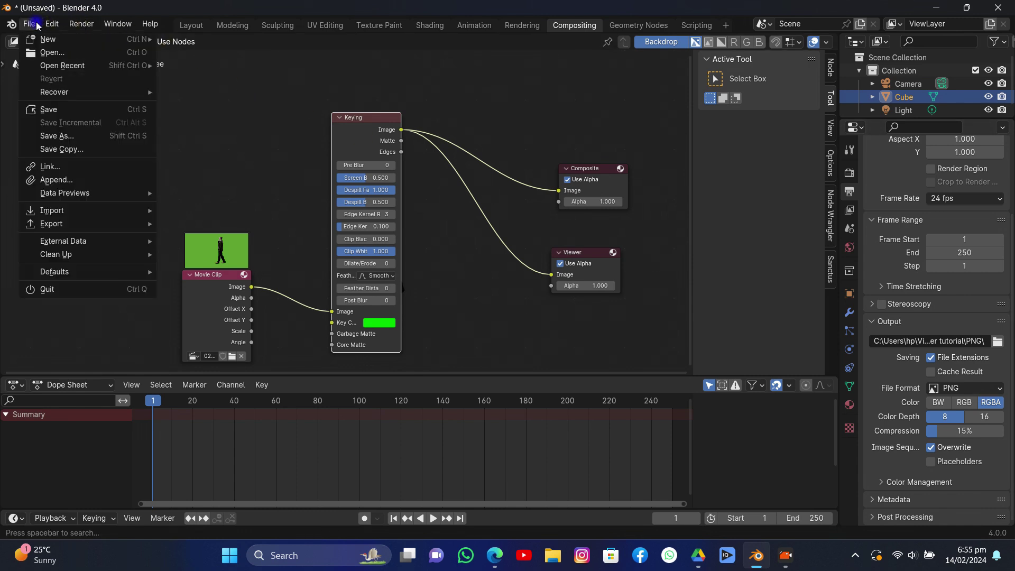
click(48, 109)
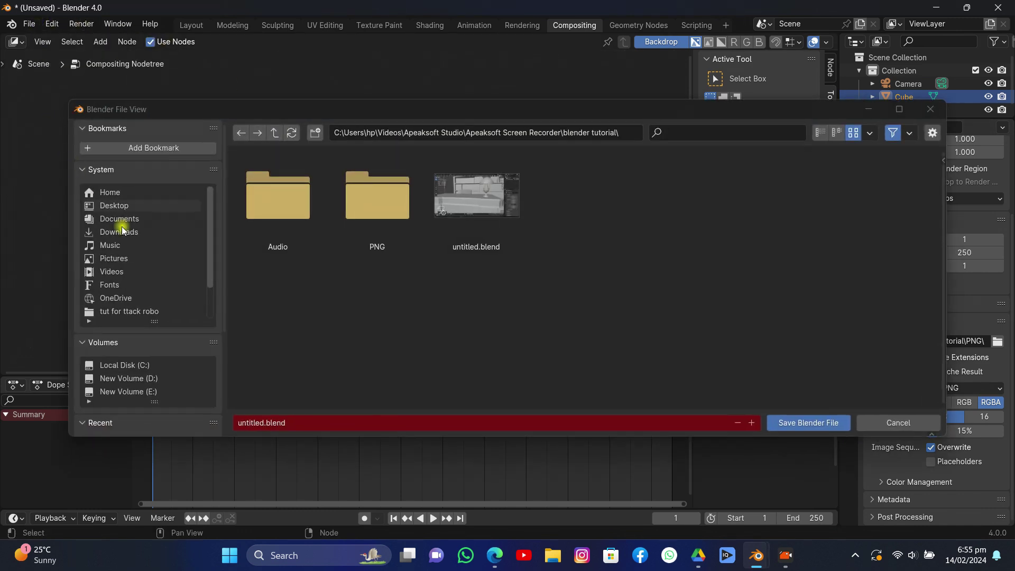
click(288, 424)
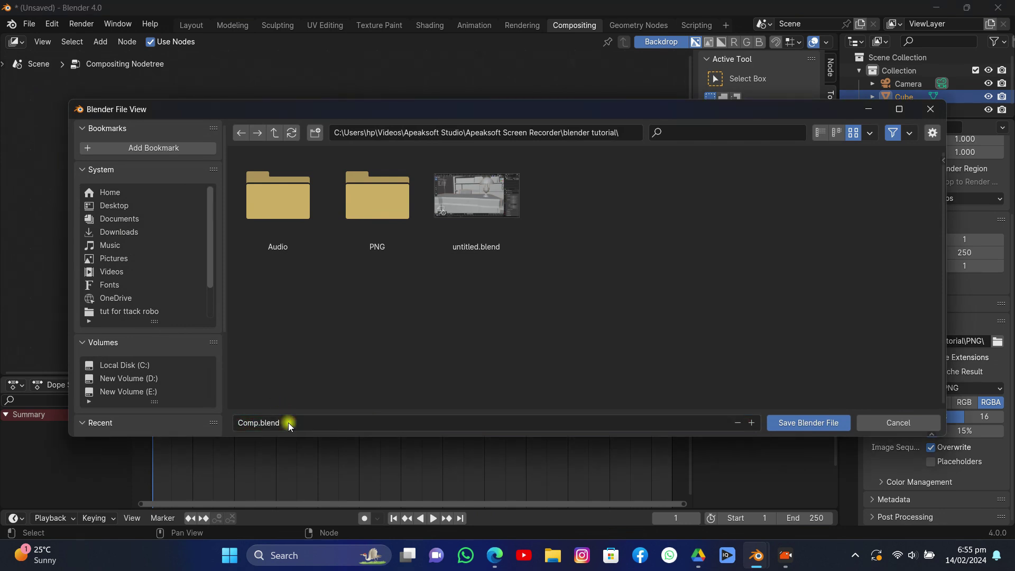
click(789, 423)
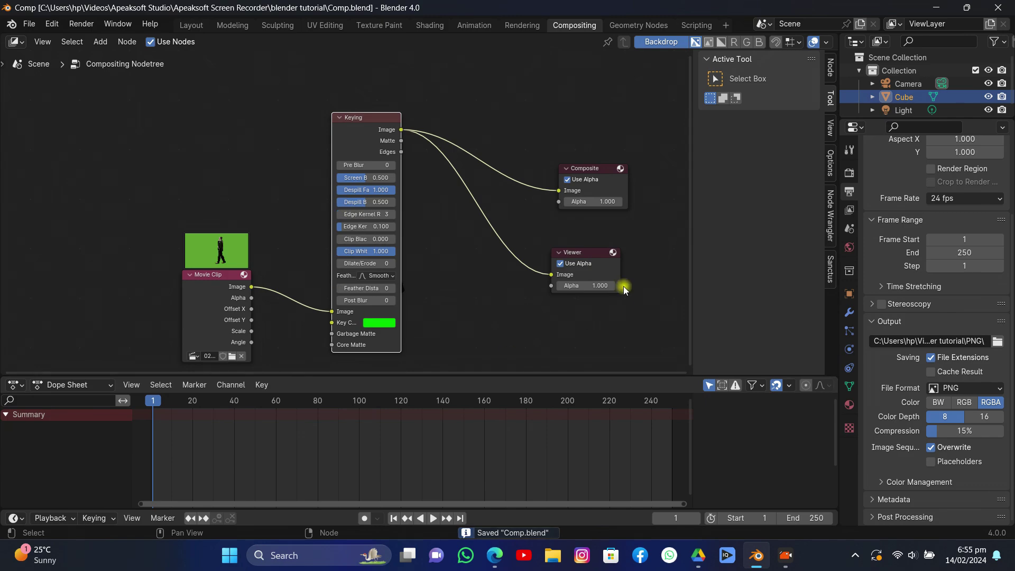
click(74, 25)
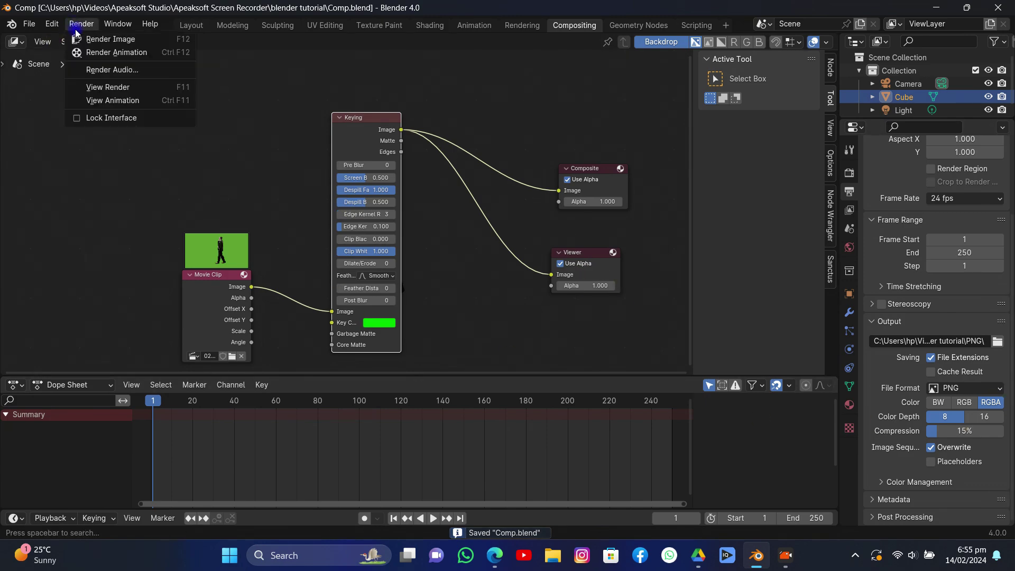
Render all 450 keyed frames, close the render window, and bring up File > Open
click(101, 52)
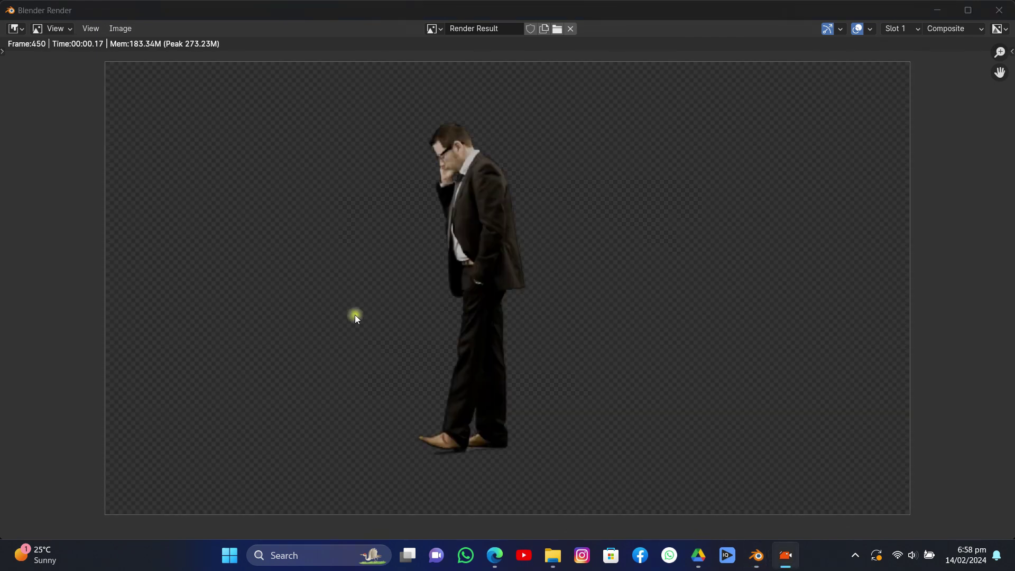
scroll(430, 294, down, 2)
middle_drag(430, 294, 444, 295)
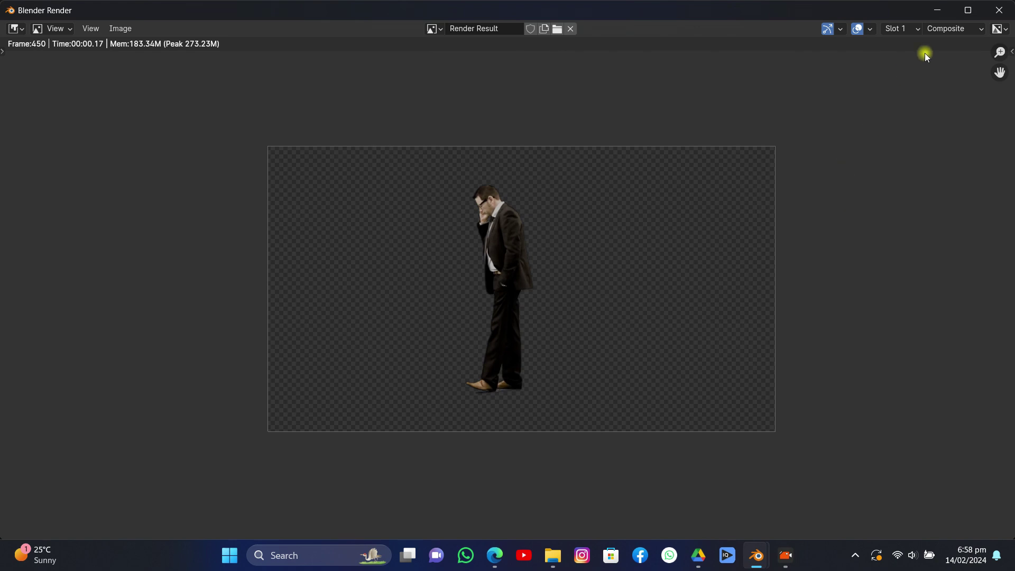
click(998, 10)
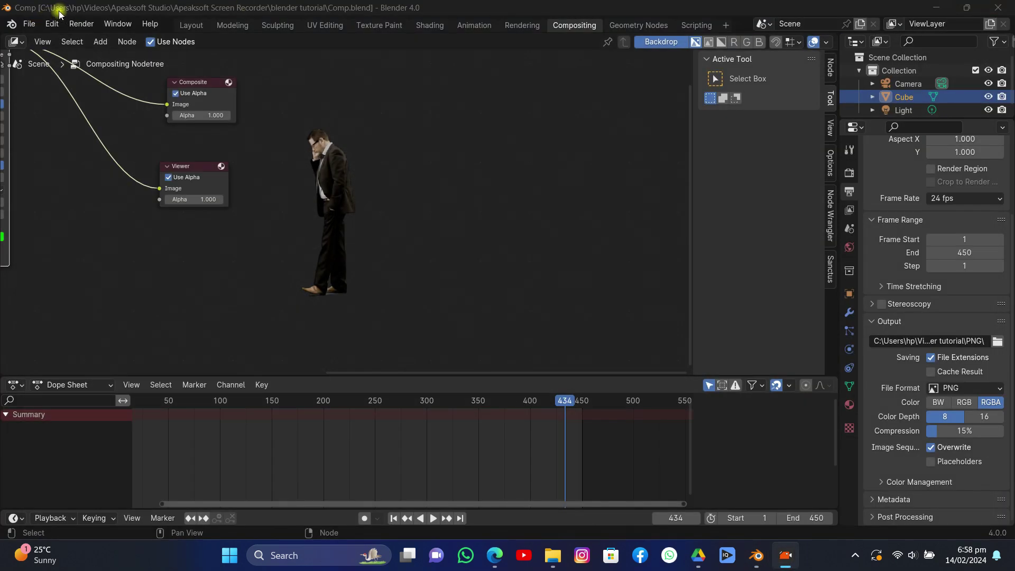
click(31, 23)
click(45, 52)
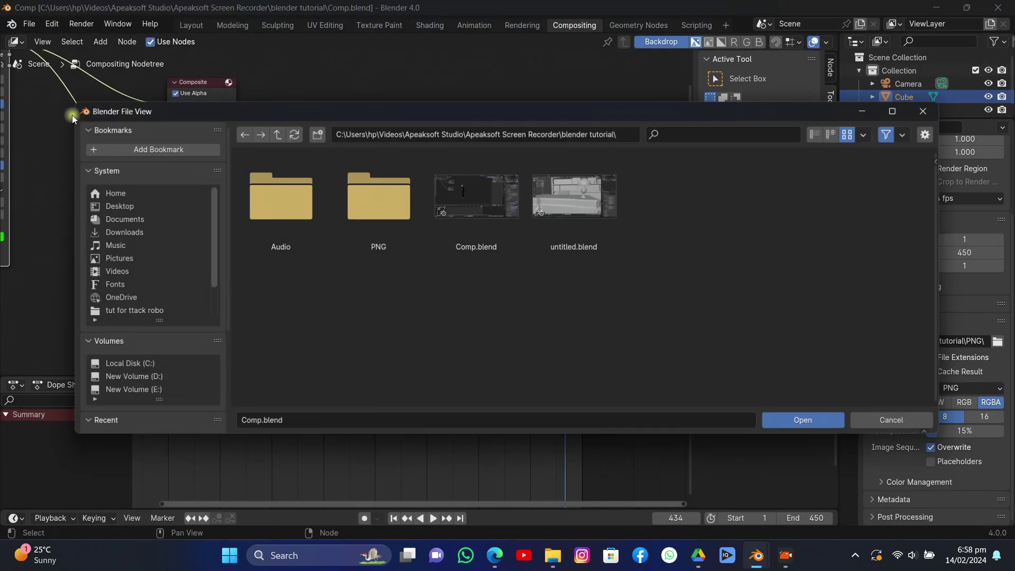
Open untitled.blend in Material Preview shading and orbit to show the desk, lamp and door
click(564, 200)
double_click(564, 200)
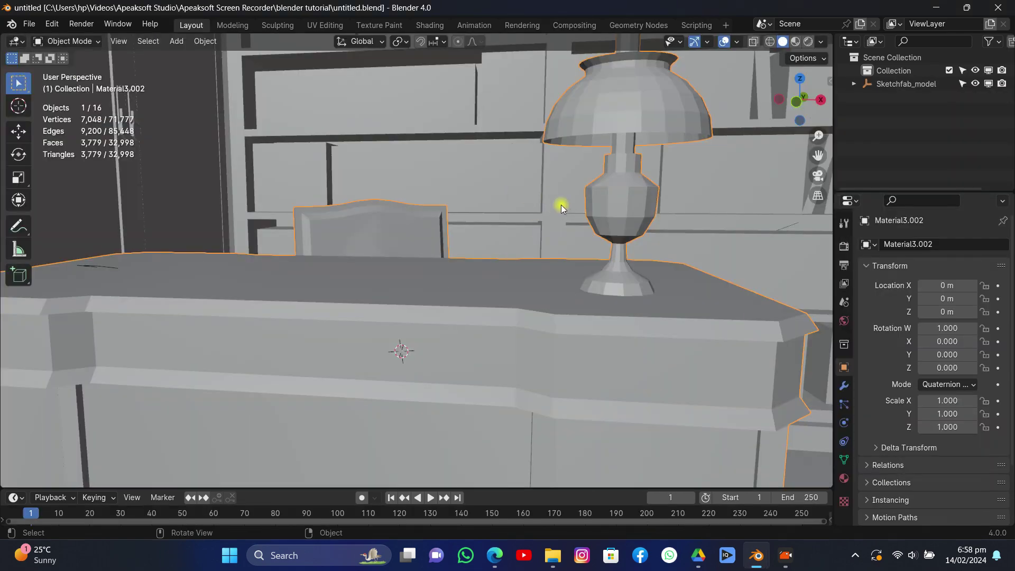
mouse_move(804, 121)
mouse_down()
mouse_move(756, 126)
mouse_move(820, 128)
mouse_up()
click(795, 42)
drag(801, 88, 825, 113)
drag(818, 155, 541, 152)
drag(785, 103, 873, 104)
drag(783, 122, 758, 140)
key(Home)
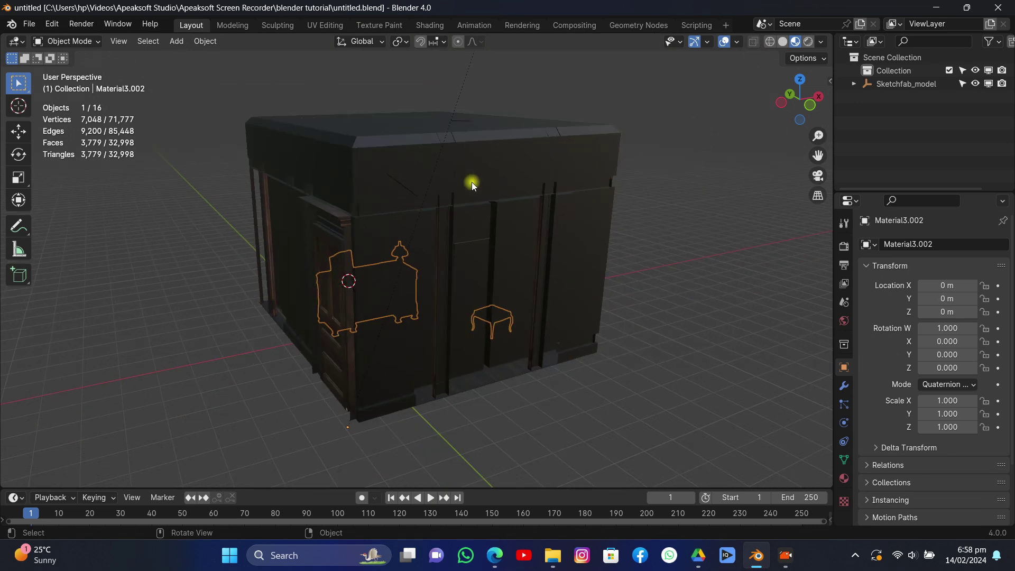
Add a camera, look through it, and enable Lock Camera to View
key(shift+a)
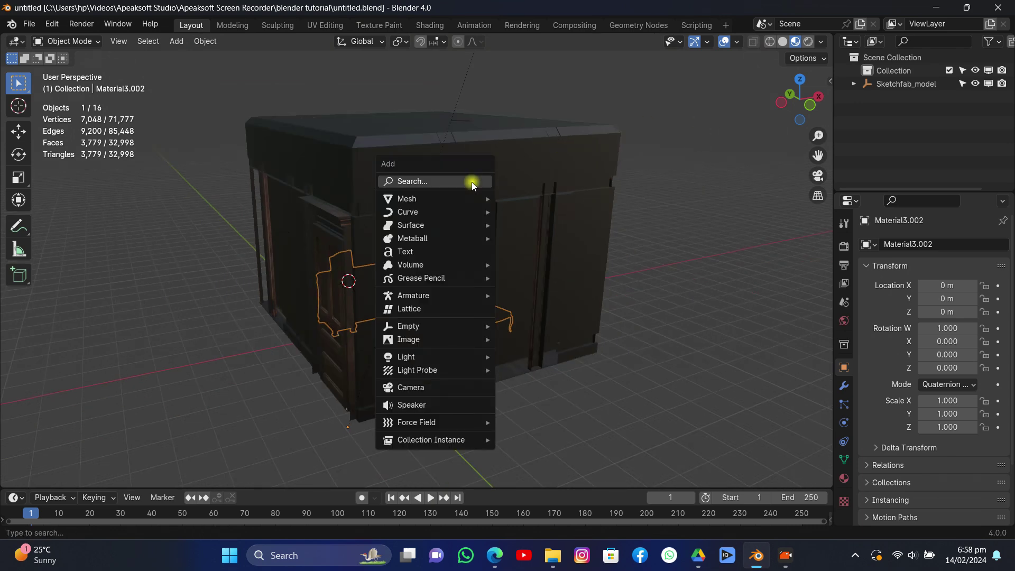
click(412, 390)
click(819, 175)
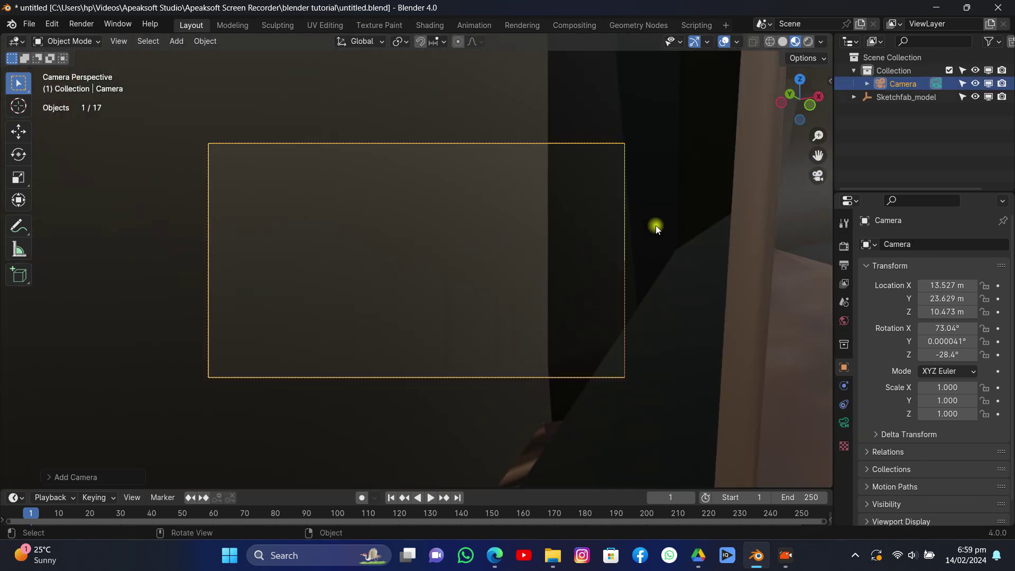
key(n)
click(825, 143)
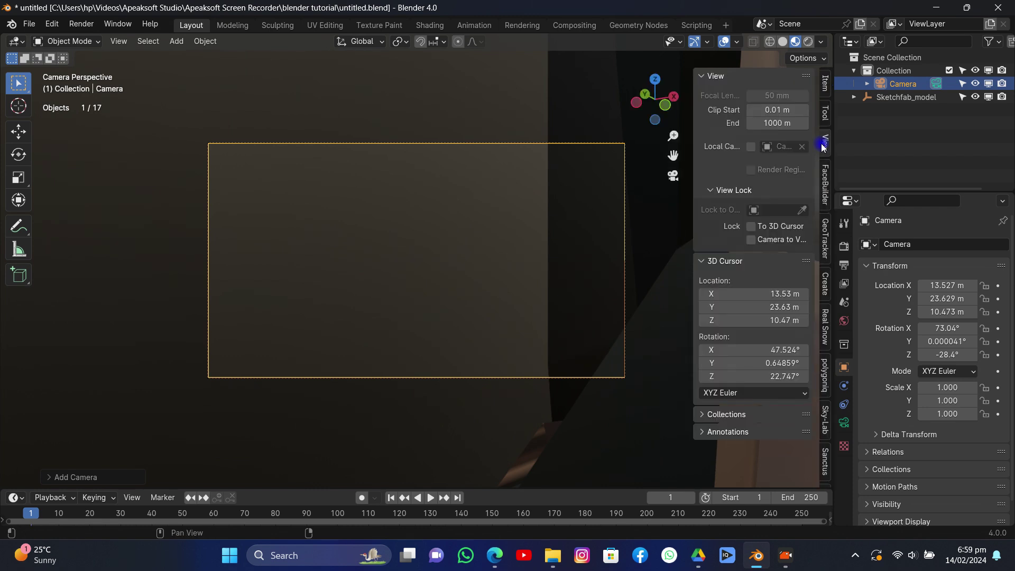
click(781, 240)
key(n)
Navigate the locked camera to a level view of the desk and lamp
scroll(721, 183, down, 1)
drag(798, 121, 627, 149)
drag(818, 155, 1013, 263)
scroll(617, 165, down, 8)
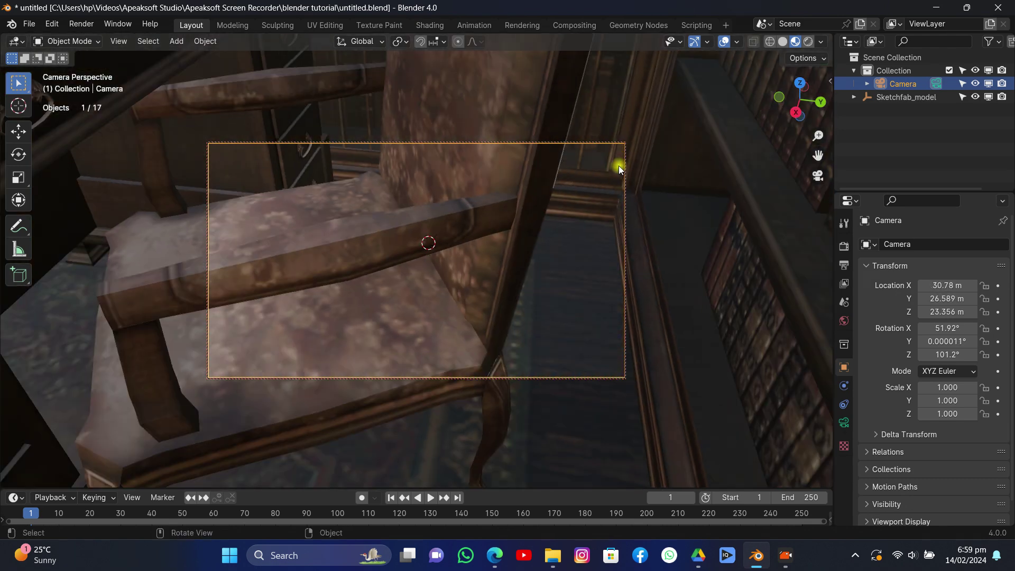
scroll(619, 166, down, 1)
drag(792, 106, 902, 92)
scroll(751, 154, down, 3)
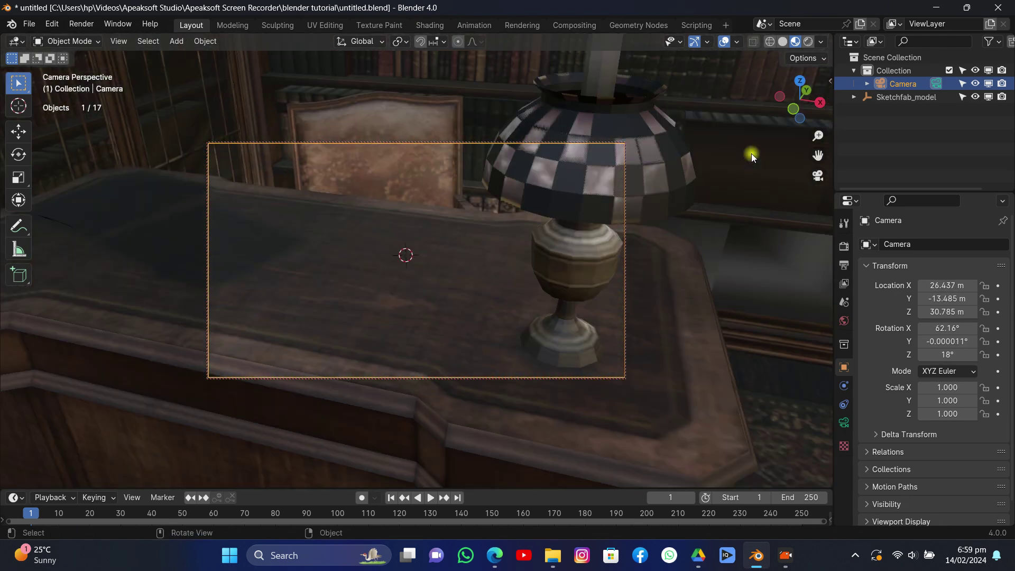
scroll(751, 153, down, 2)
drag(781, 116, 789, 90)
scroll(780, 115, down, 2)
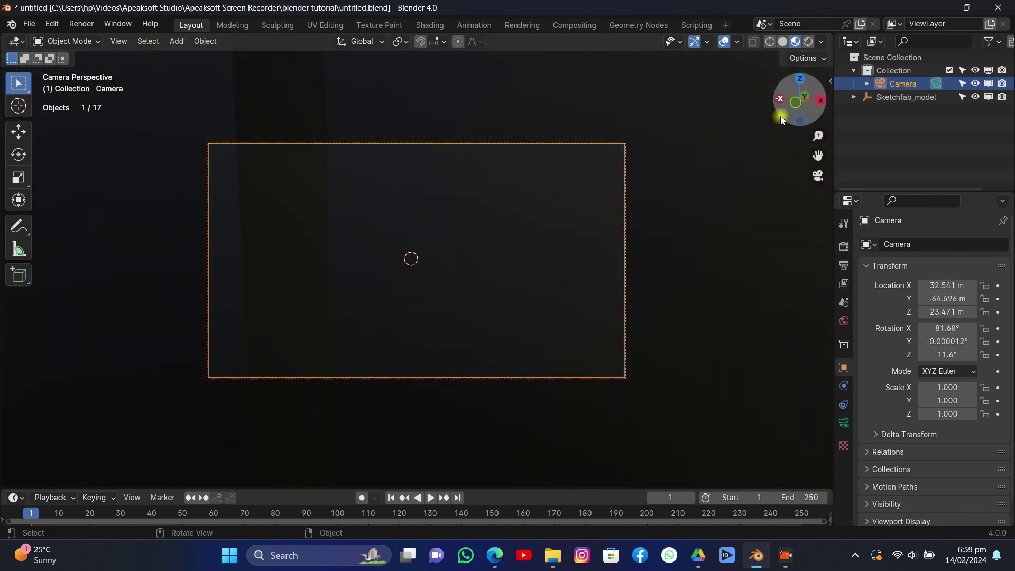
scroll(780, 116, up, 7)
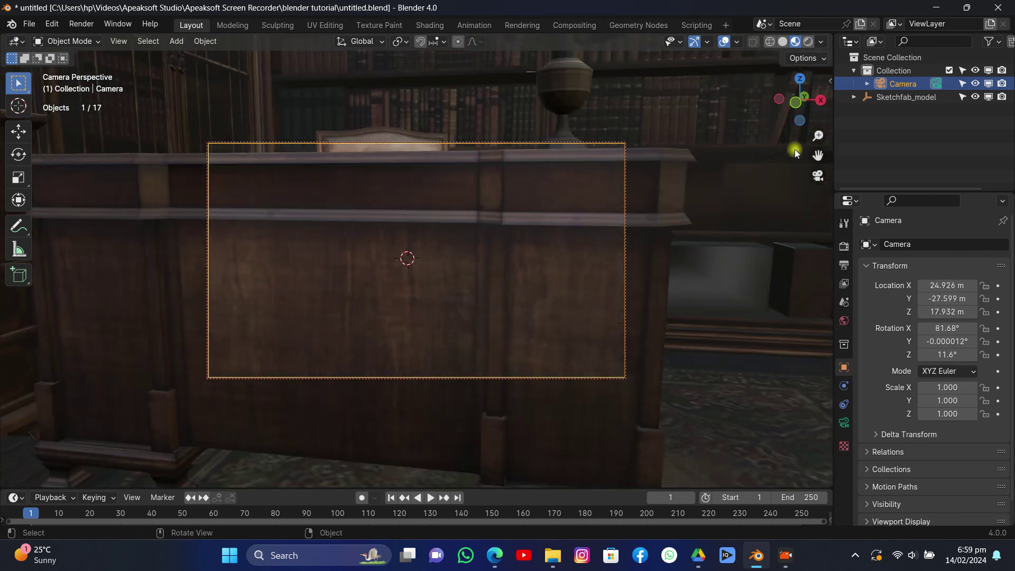
drag(818, 155, 640, 201)
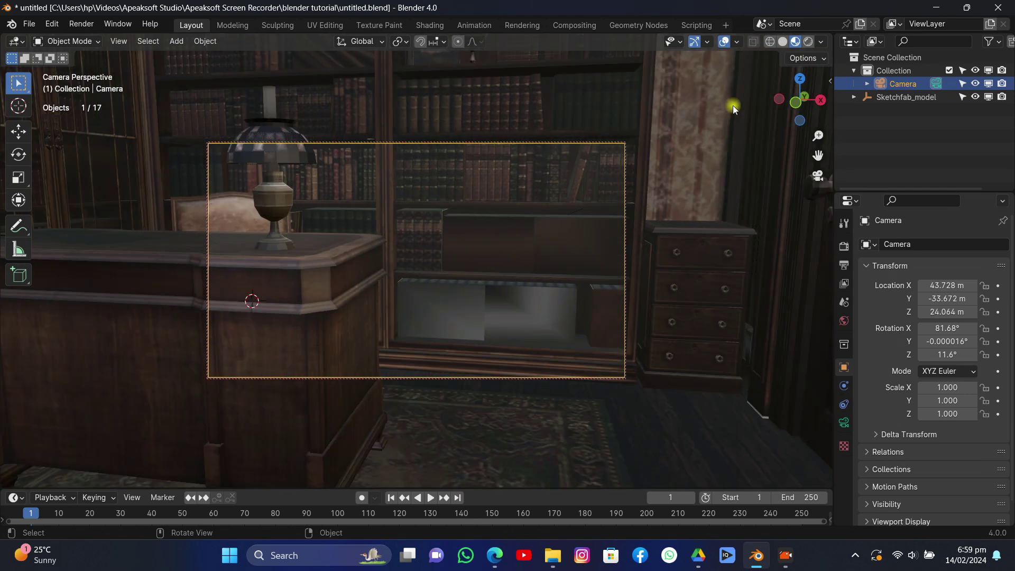
Switch to Local orientation, pull the camera back along Z, and adjust its tilt and position
click(347, 44)
click(328, 98)
key(g)
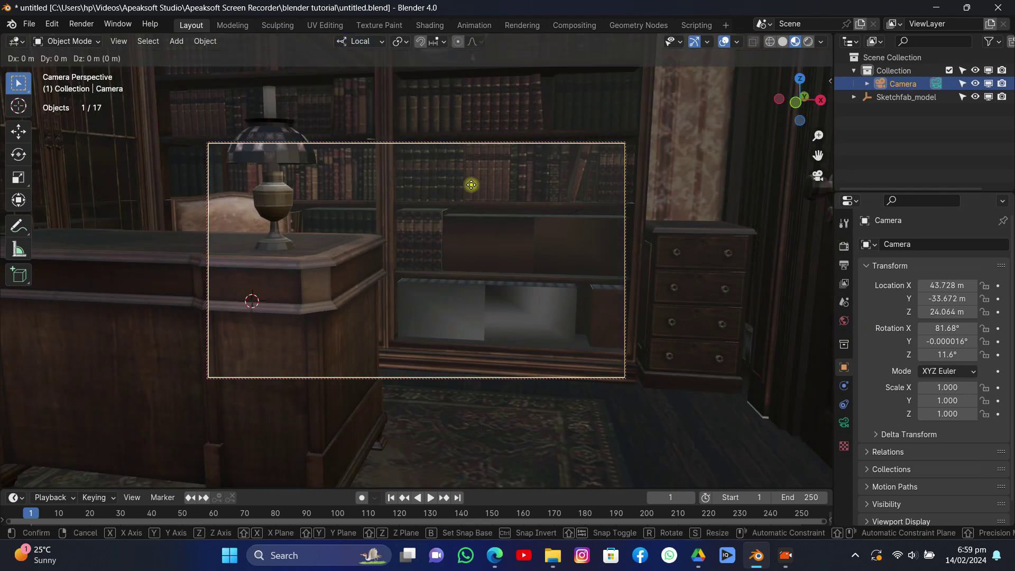
key(z)
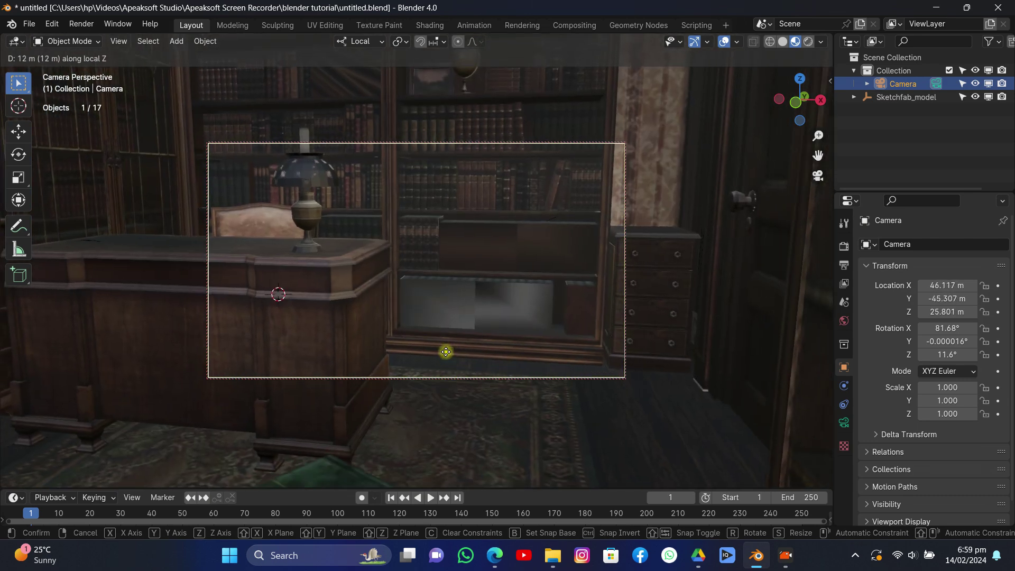
click(449, 350)
key(r)
key(r)
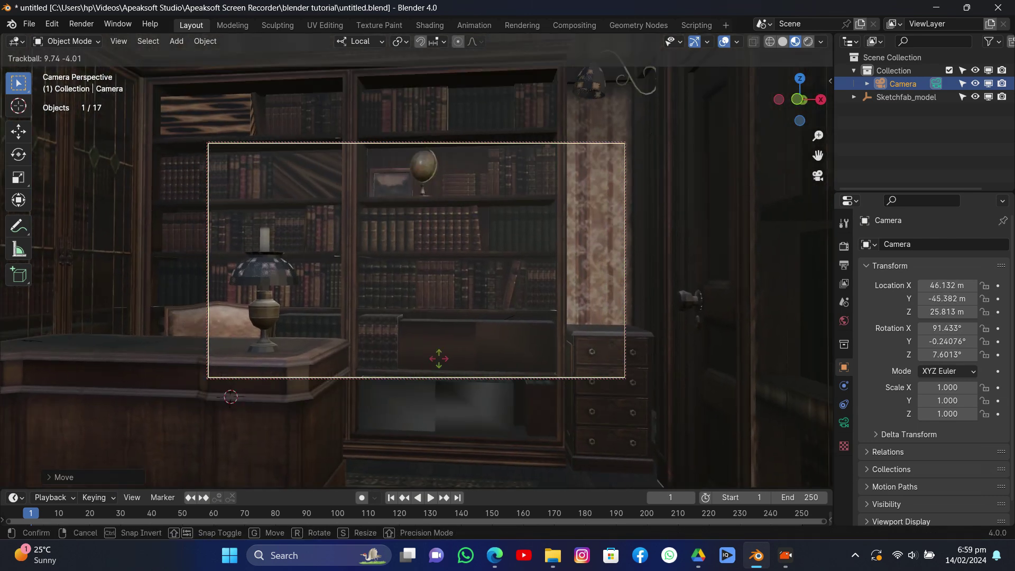
click(413, 372)
key(g)
click(548, 146)
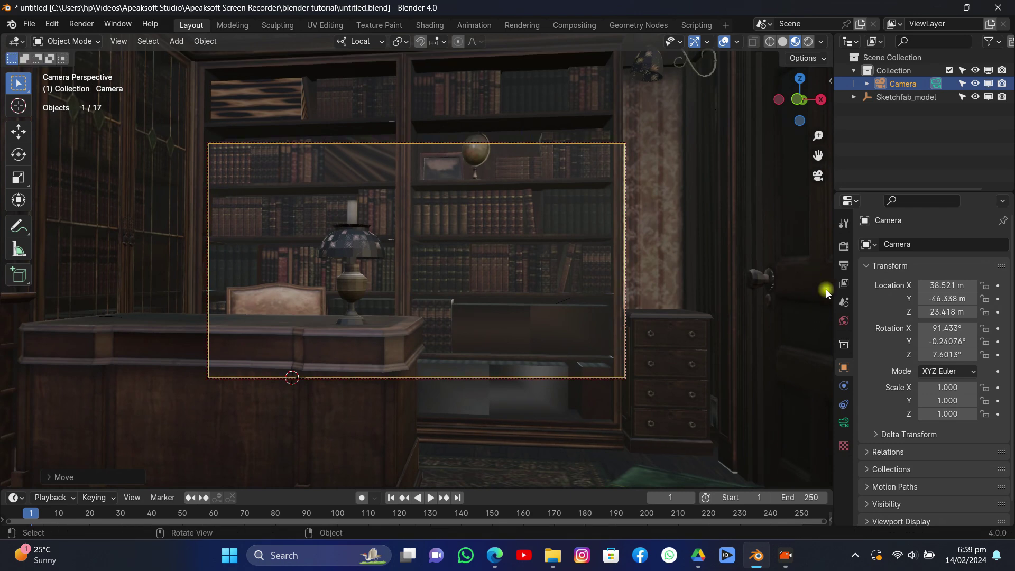
Lower the camera focal length to 30 mm, finalize framing, and unlock camera from view
click(847, 422)
drag(957, 305, 901, 307)
key(g)
click(449, 316)
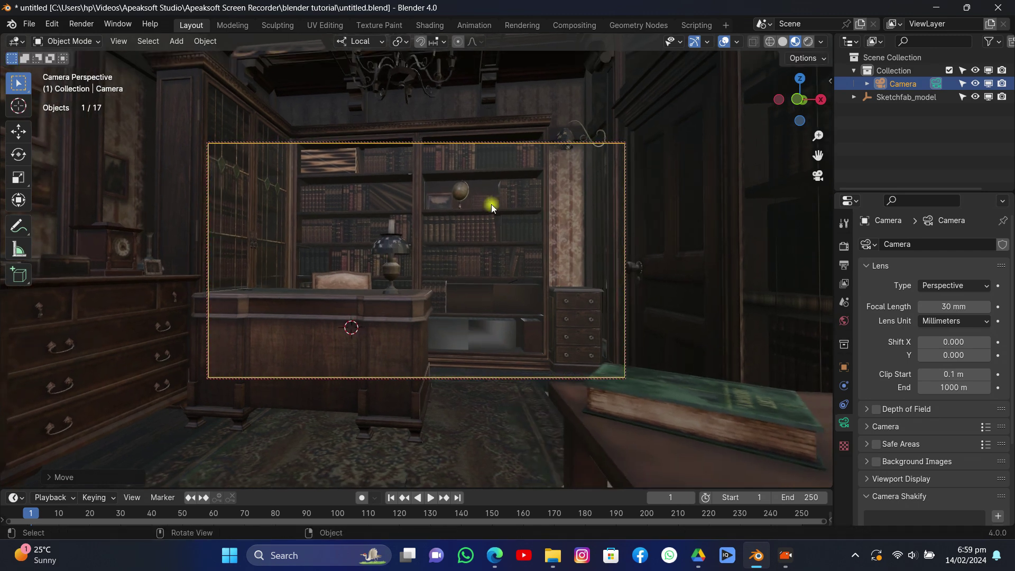
key(n)
click(756, 233)
Leave the camera view and orbit down toward the chair
key(n)
key(shift+a)
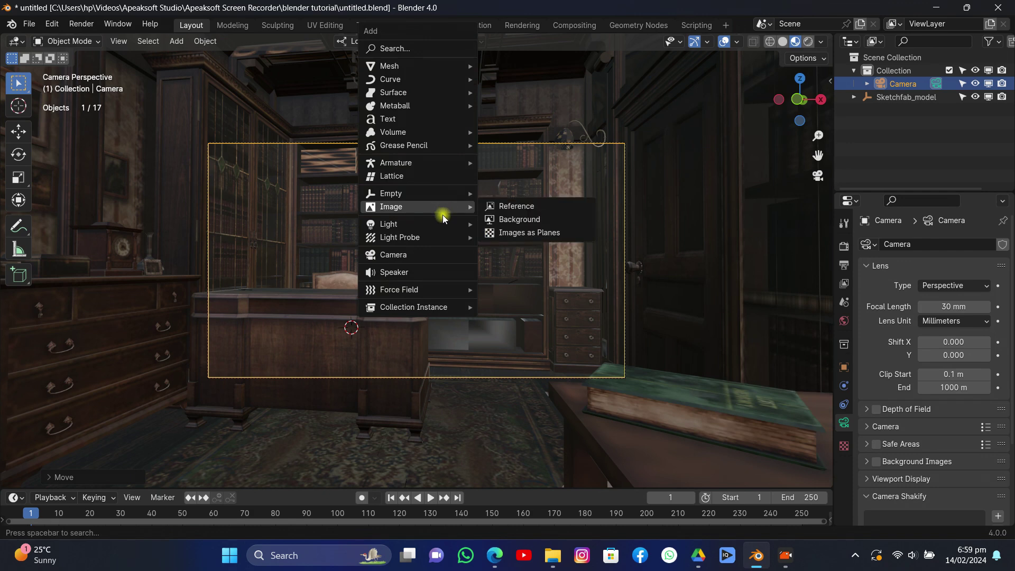
mouse_move(414, 212)
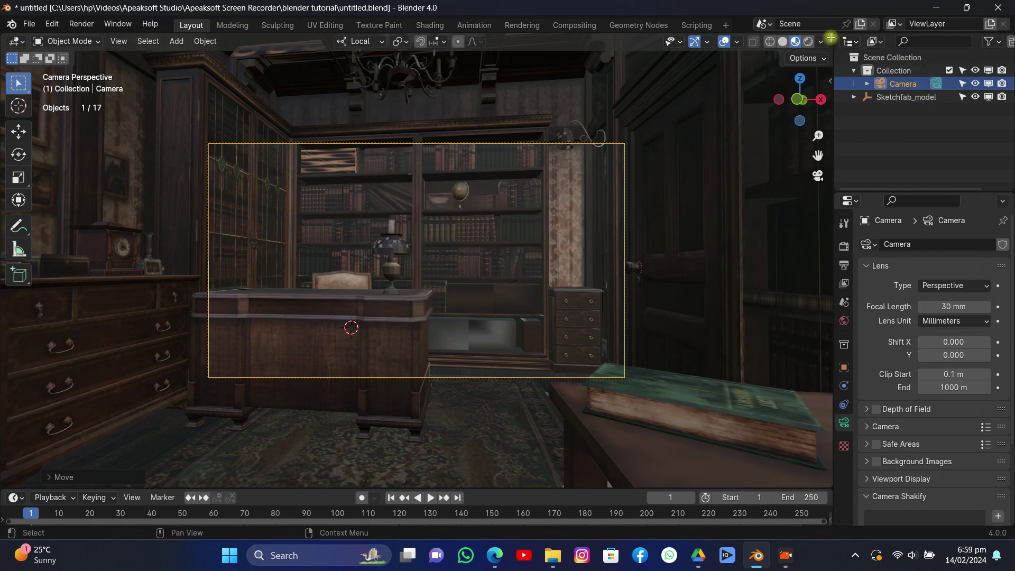
drag(798, 99, 745, 125)
scroll(703, 185, up, 4)
drag(818, 156, 940, 87)
scroll(619, 215, up, 3)
Add a plane mesh on the chair and enlarge it
key(shift+a)
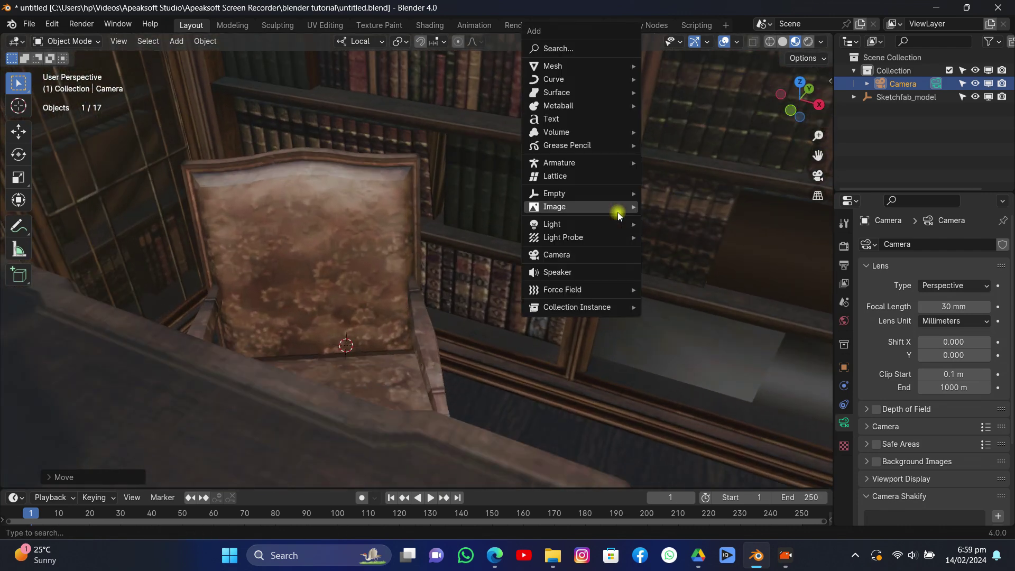
mouse_move(582, 68)
click(667, 64)
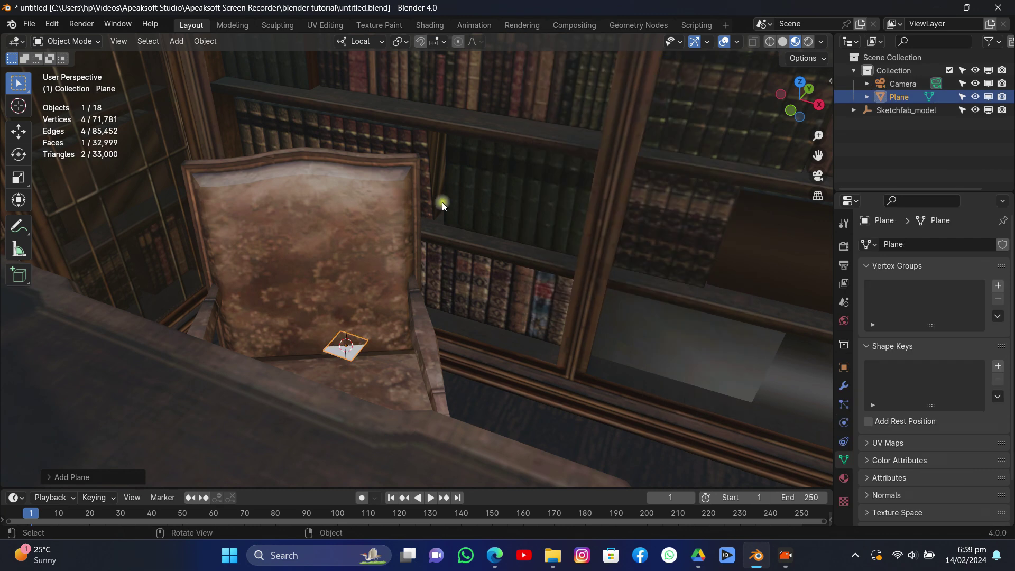
key(s)
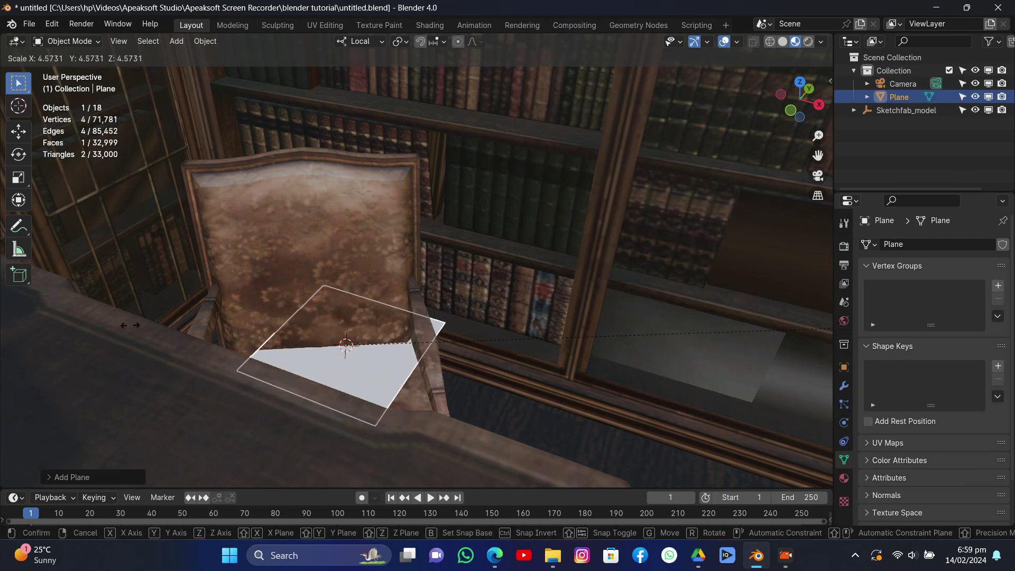
click(127, 327)
Raise the plane along Z and rotate it 90° on X to stand upright
key(g)
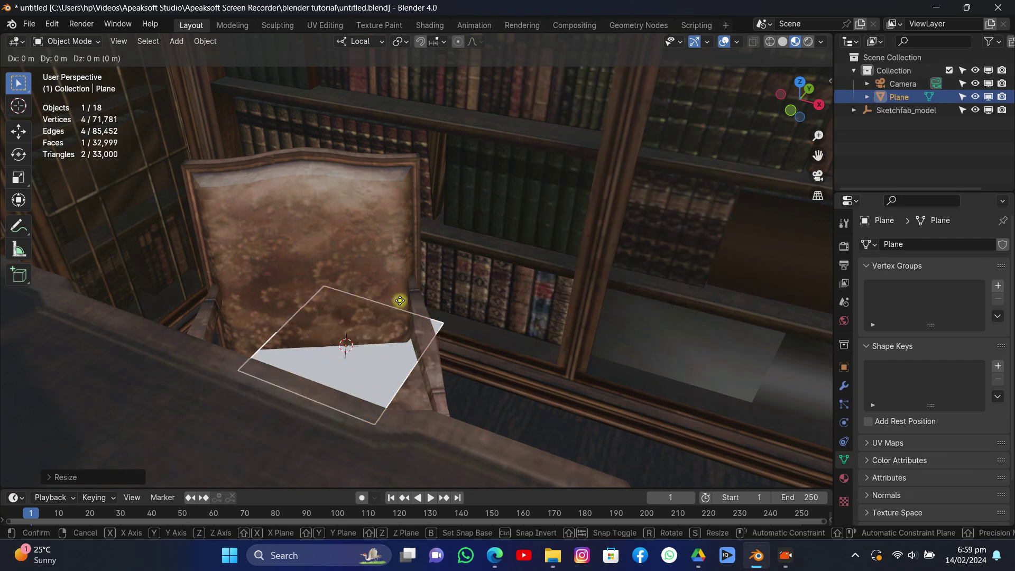
key(z)
click(355, 174)
text(r)
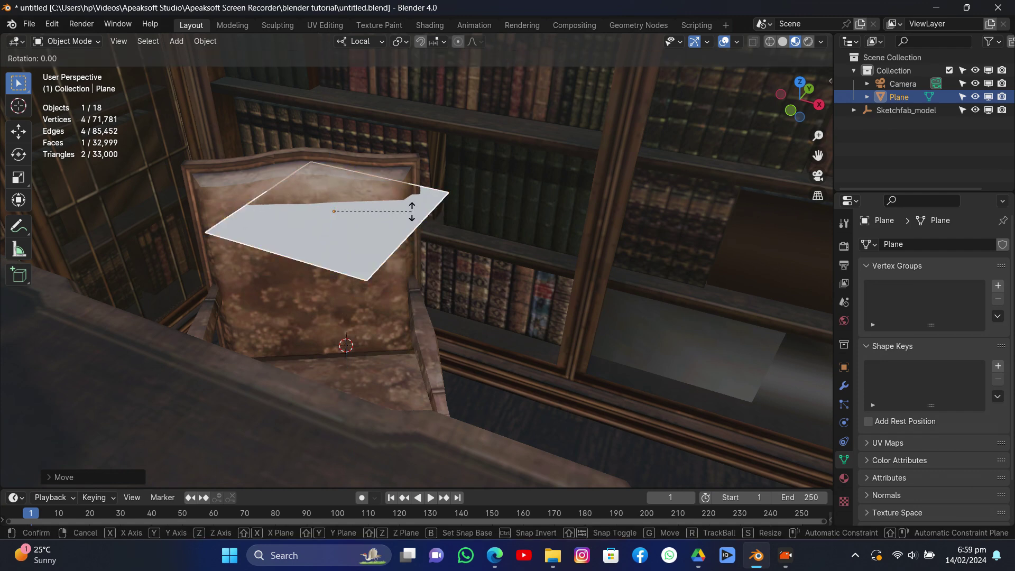
text(x90)
click(412, 211)
Shift the plane along its local Z axis and stretch it wider along X
key(g)
key(y)
key(z)
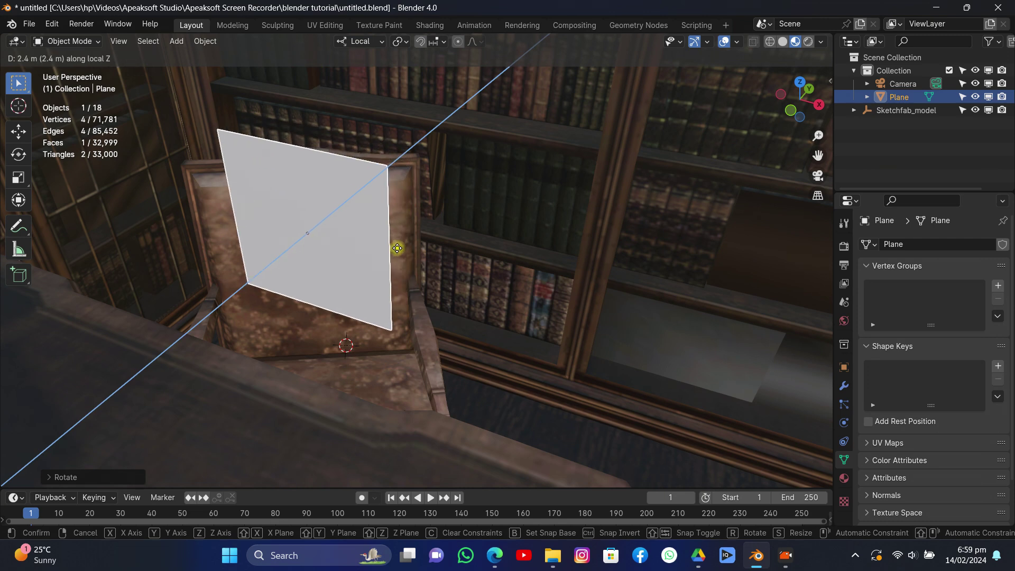
click(410, 263)
key(s)
key(x)
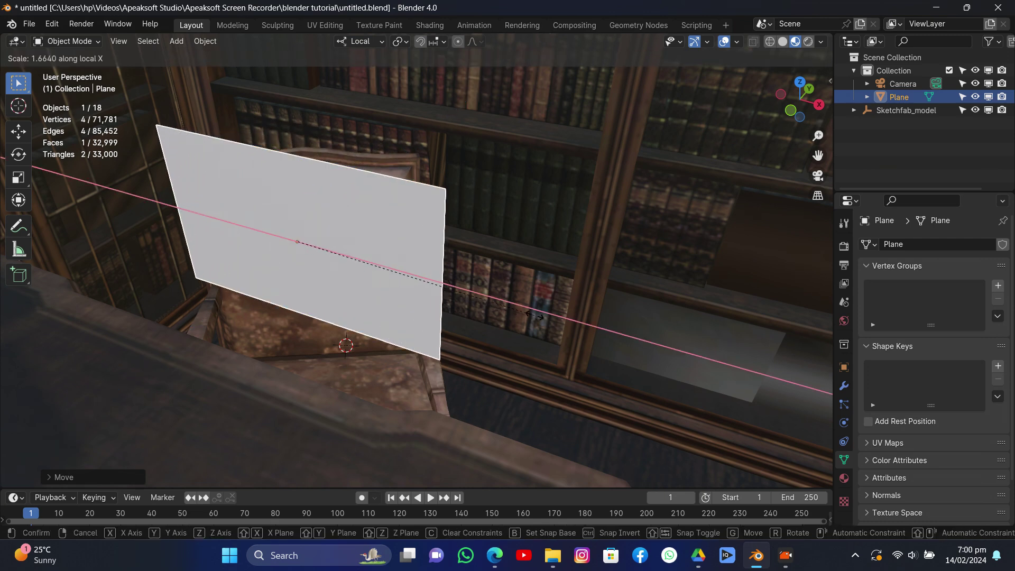
click(688, 230)
Split the viewport into two side-by-side views
drag(789, 119, 807, 93)
mouse_move(814, 151)
mouse_down()
mouse_move(849, 152)
mouse_move(814, 157)
mouse_up()
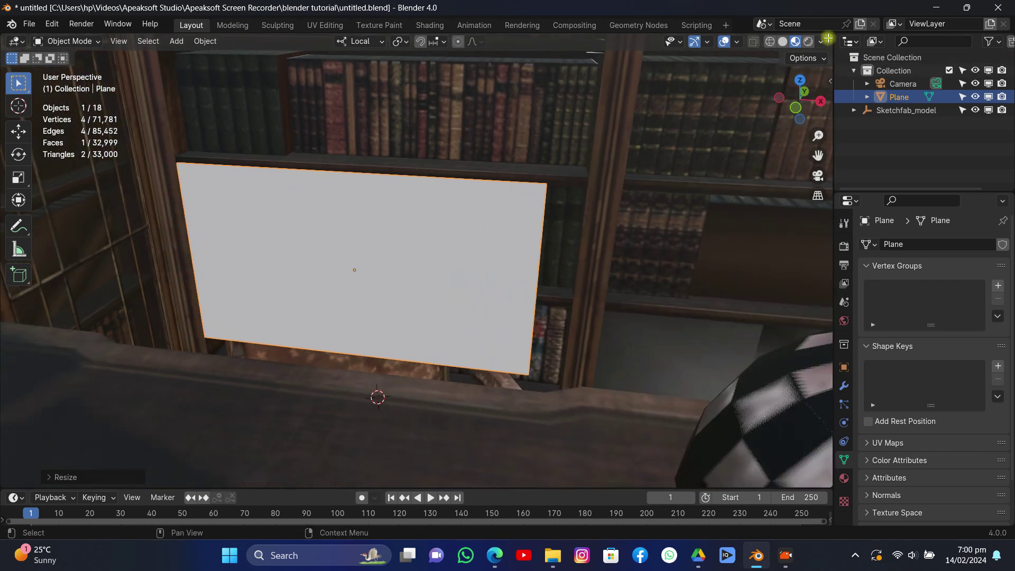
drag(831, 36, 532, 81)
Turn the right area into a Shader Editor and create a new material for the plane
click(545, 42)
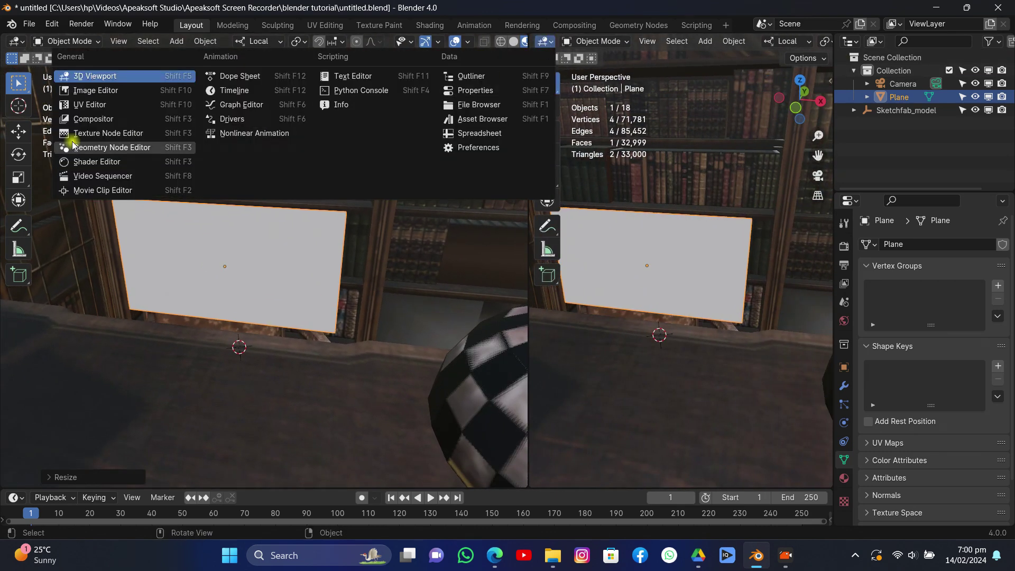
click(82, 156)
key(n)
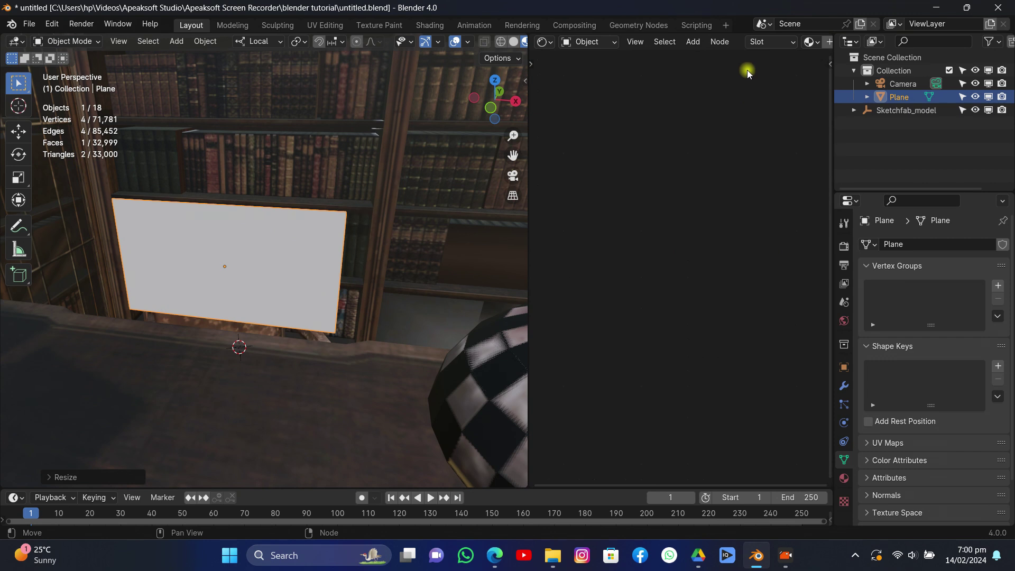
click(756, 45)
middle_drag(626, 200, 703, 189)
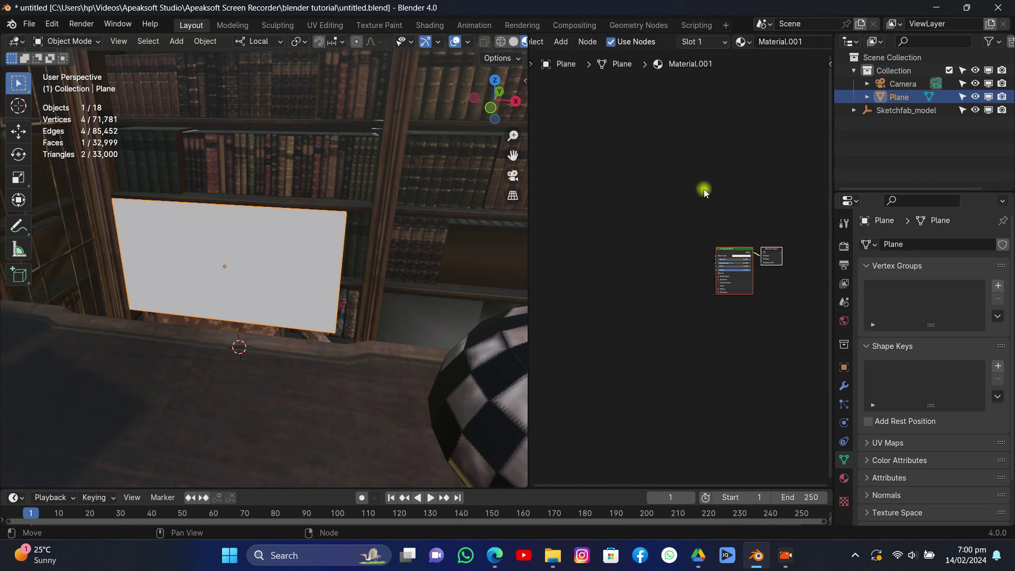
scroll(687, 239, up, 2)
Add an Image Sequence texture node and select all PNG walking-man frames from the folder
key(shift+a)
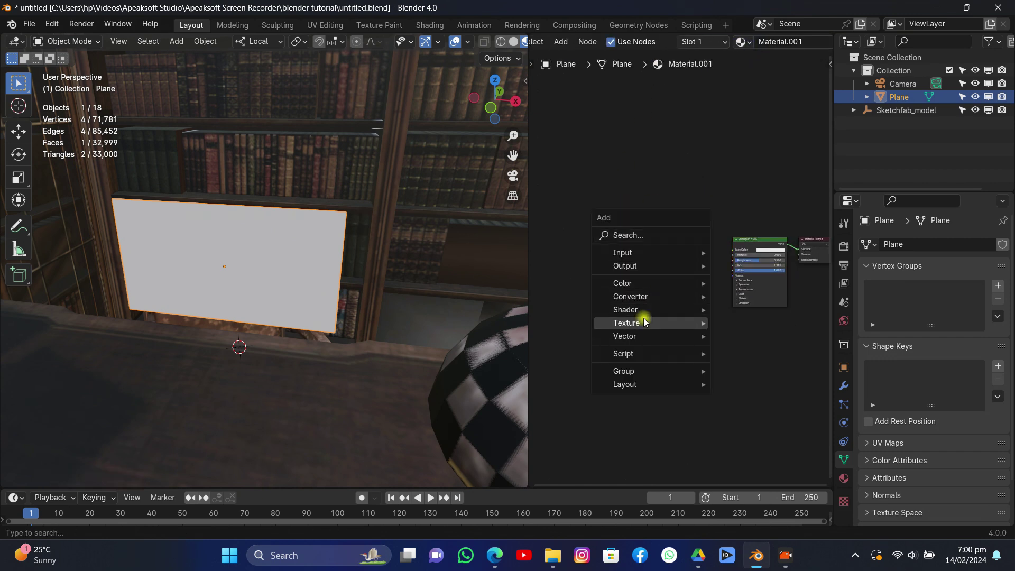
mouse_move(641, 322)
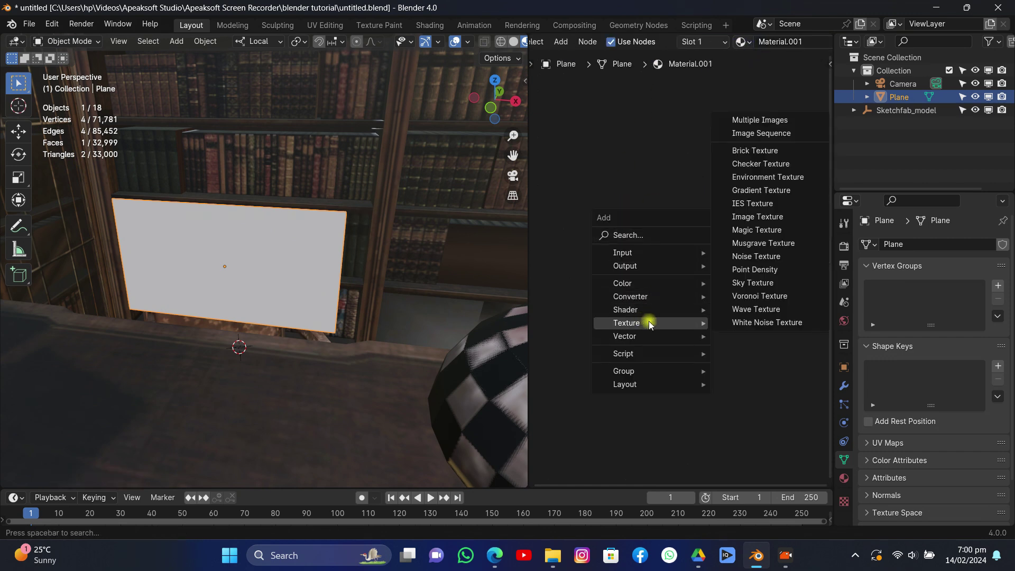
click(767, 135)
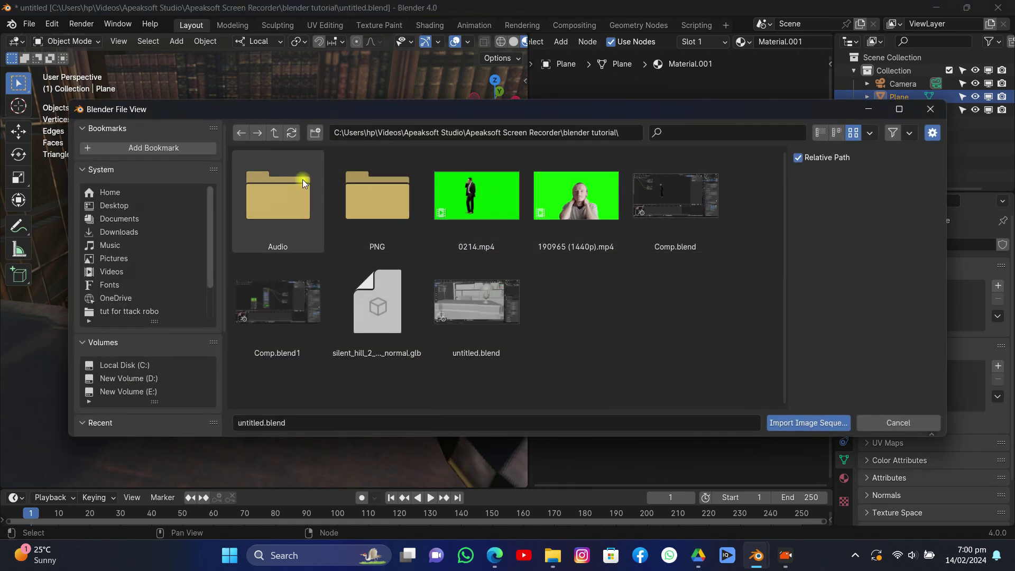
double_click(359, 190)
click(276, 192)
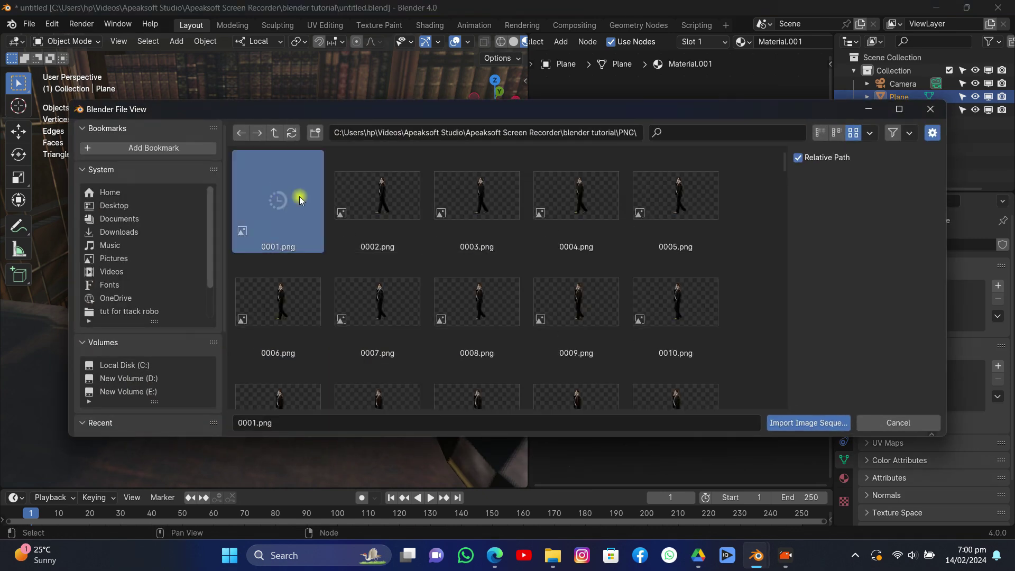
scroll(748, 272, down, 6)
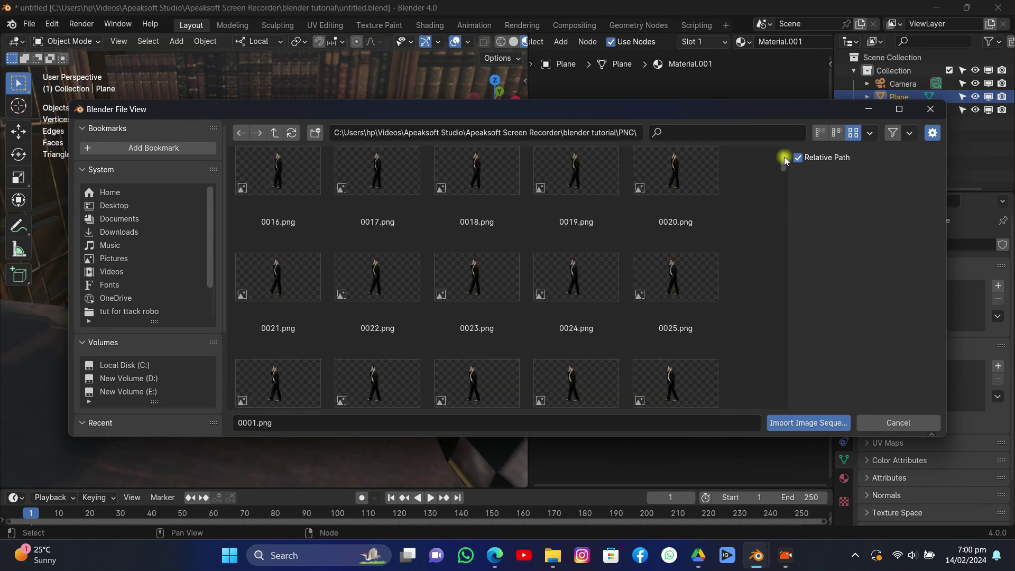
drag(783, 160, 770, 453)
shift+click(681, 367)
Import the frames, link the image Color to Base Color, and enable Auto Refresh
click(777, 423)
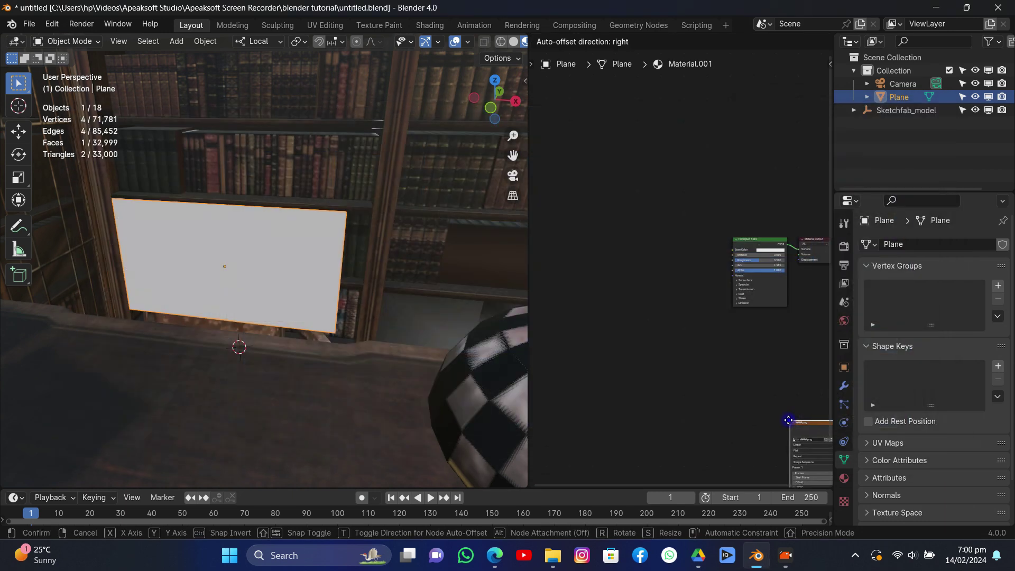
click(630, 273)
scroll(637, 267, up, 4)
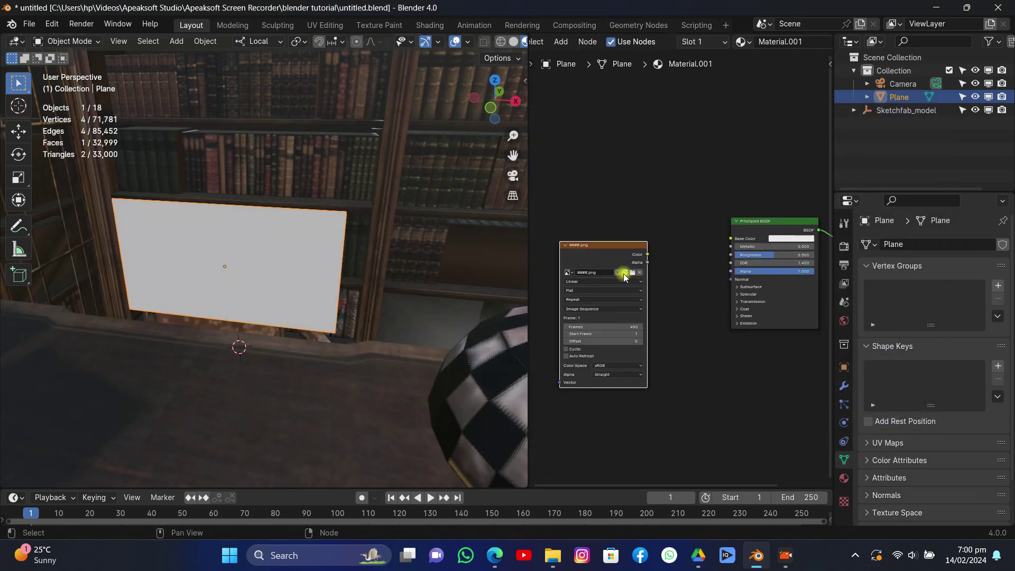
drag(744, 232, 747, 229)
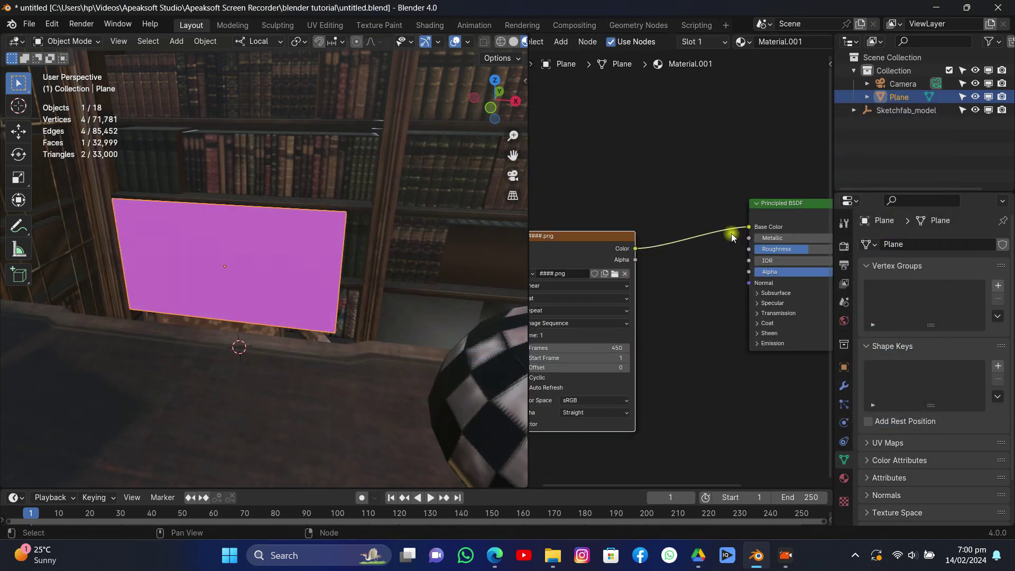
middle_drag(640, 294, 705, 253)
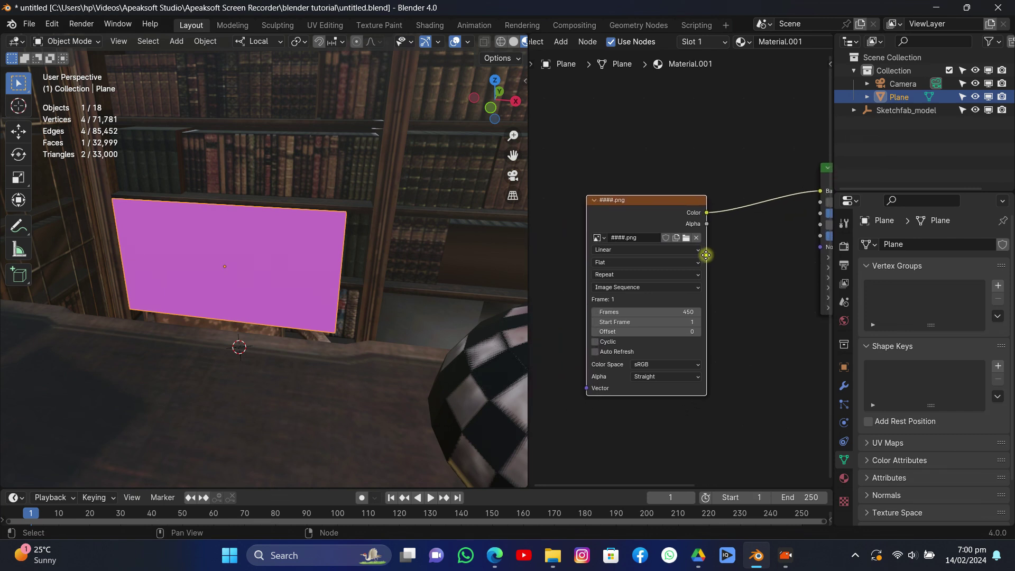
click(595, 349)
Link the image Alpha to the shader Alpha and set the material Blend Mode to Alpha Blend
click(475, 461)
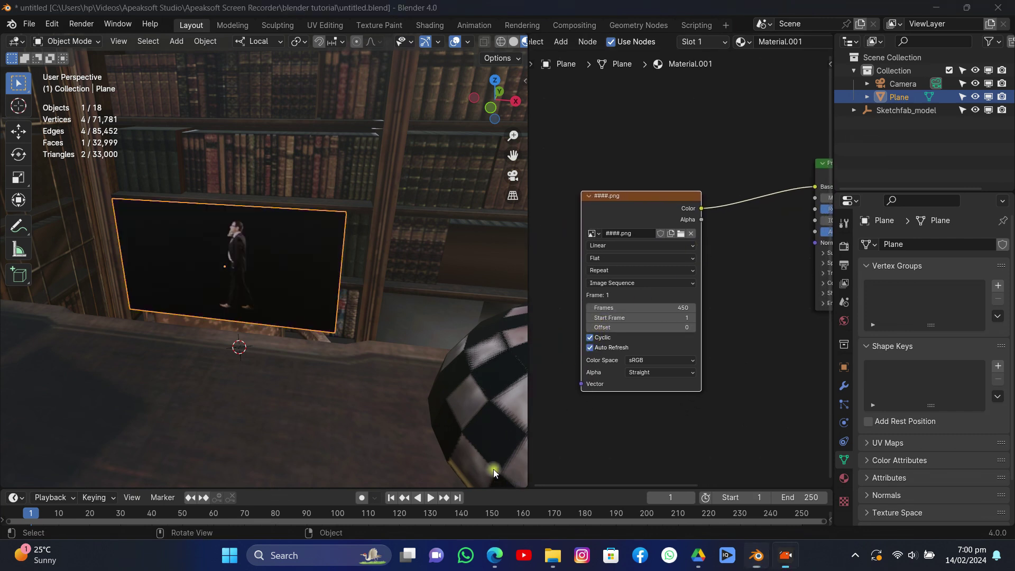
drag(475, 488, 476, 461)
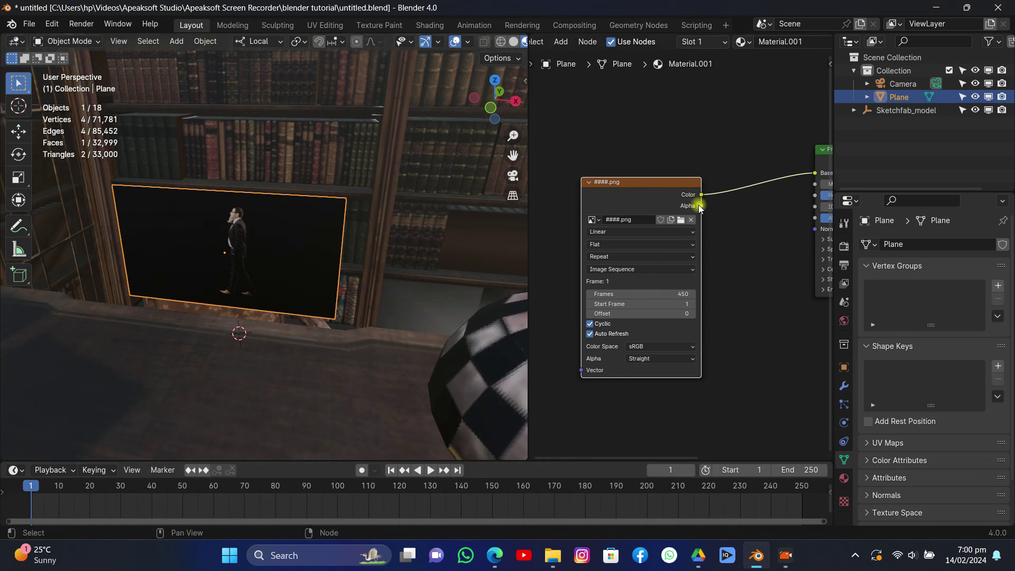
drag(791, 224, 805, 220)
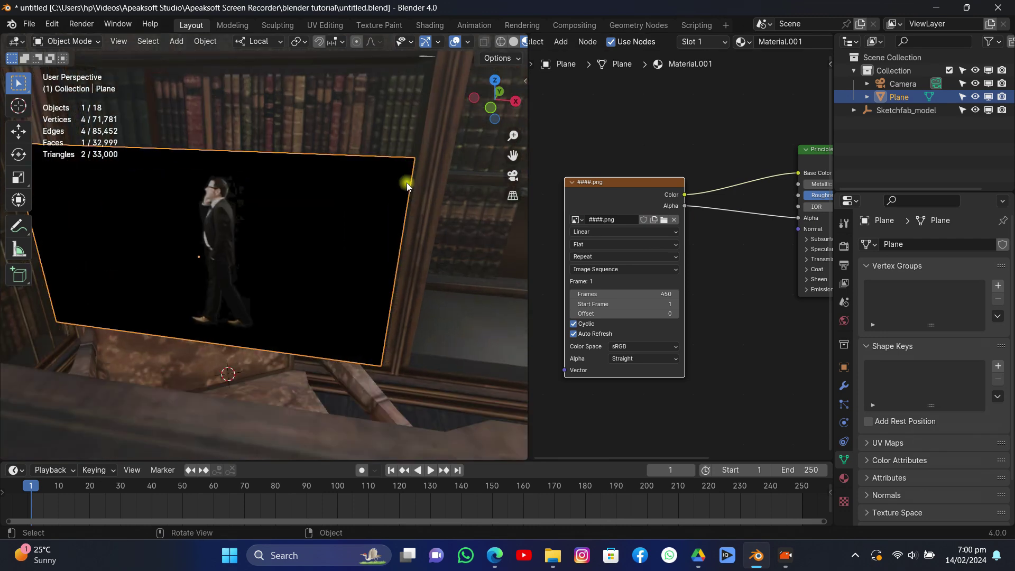
click(845, 476)
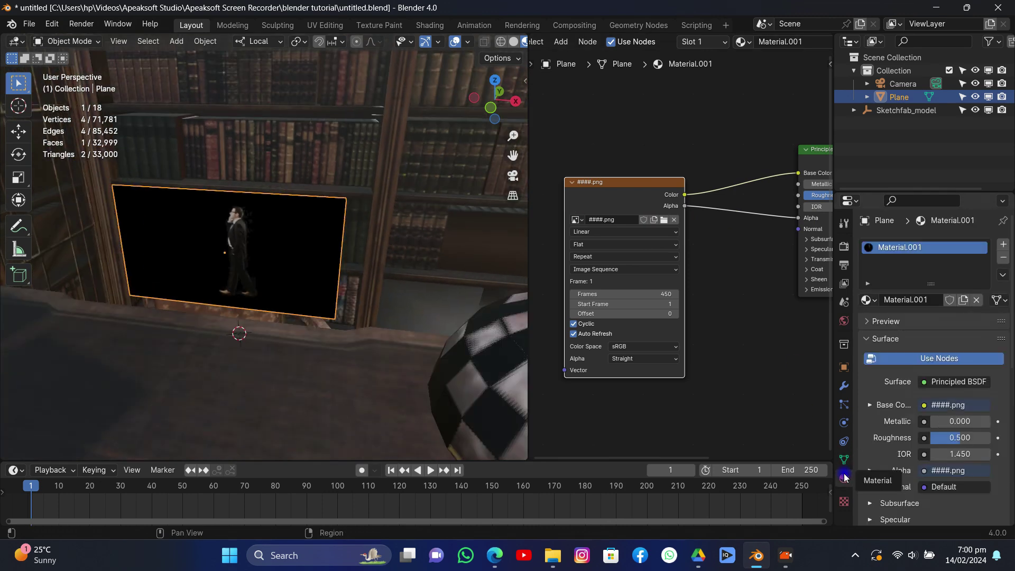
scroll(909, 423, down, 12)
click(969, 345)
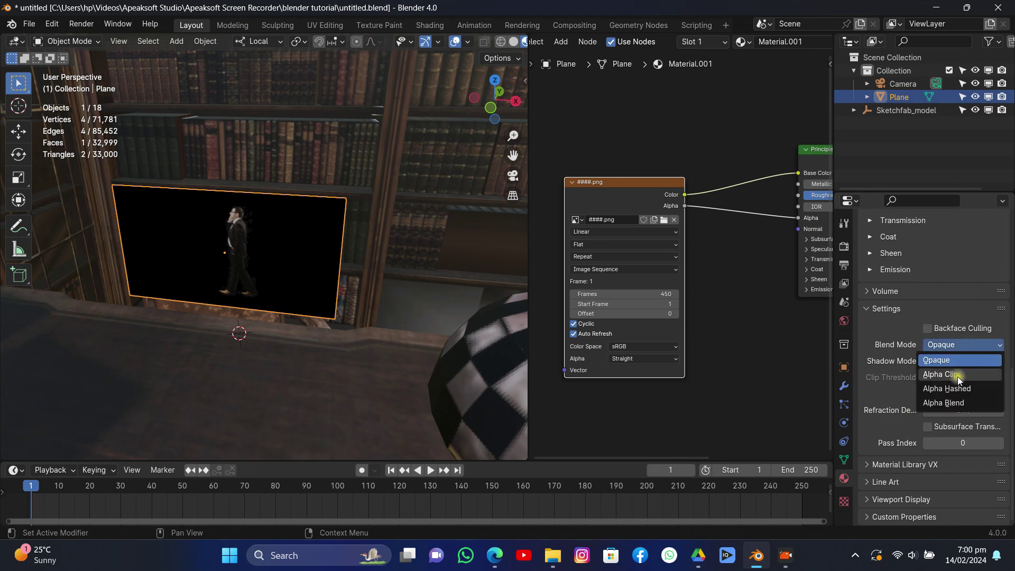
click(952, 403)
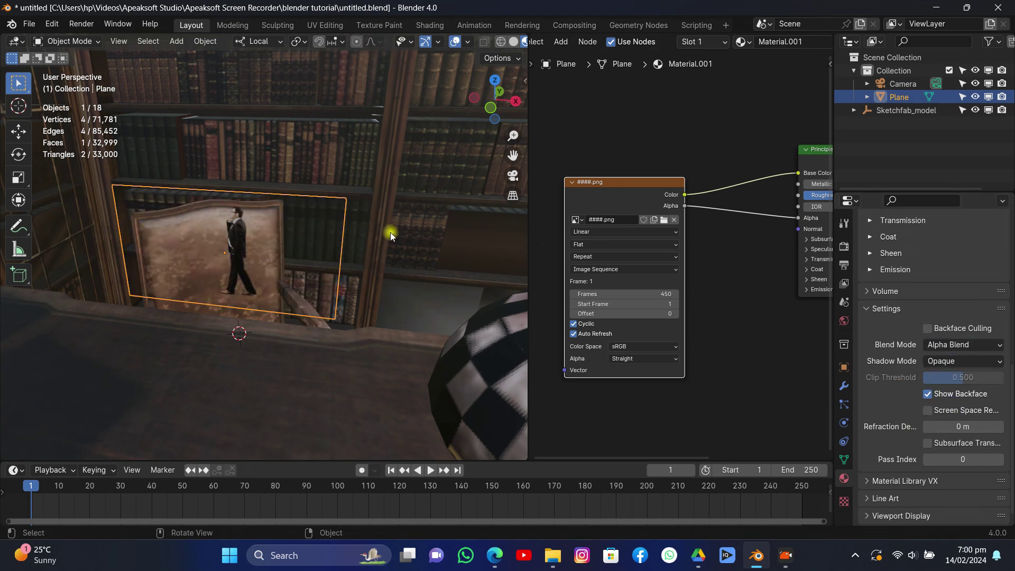
Enlarge the plane and switch the viewport to the camera view
key(s)
click(339, 292)
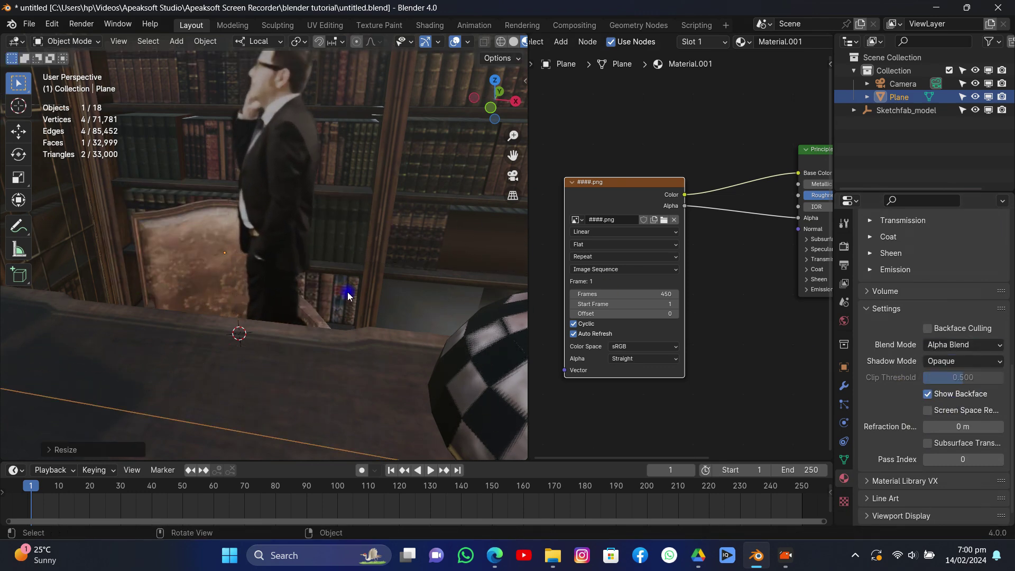
scroll(353, 285, down, 2)
click(513, 180)
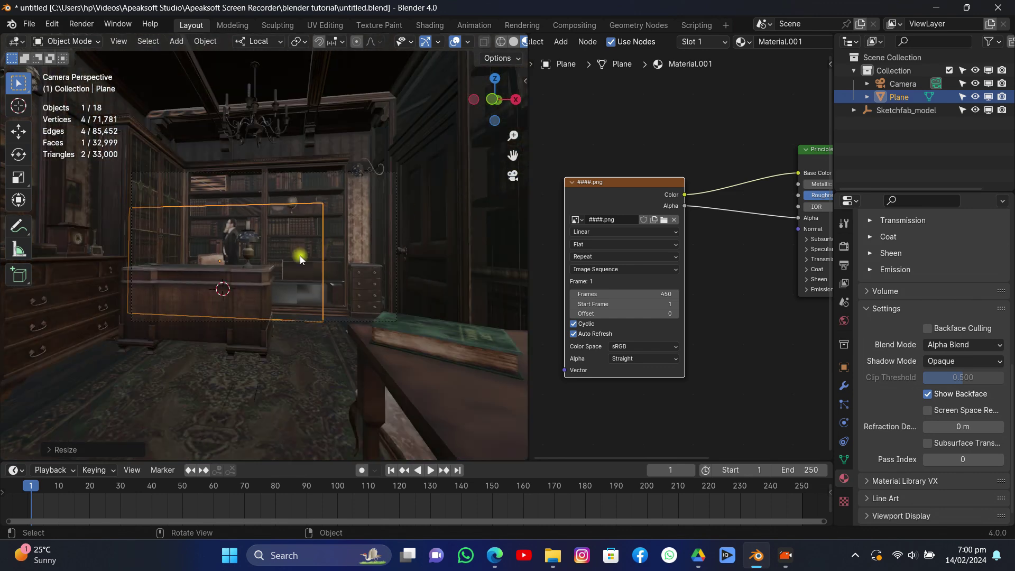
scroll(300, 257, up, 4)
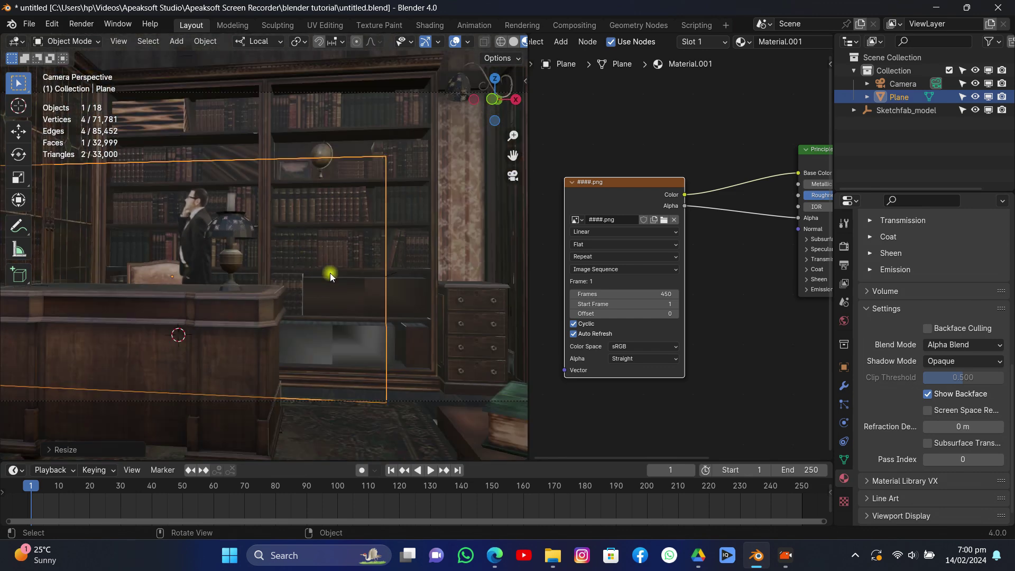
scroll(356, 230, down, 3)
Select the camera and expand its Viewport Display settings
click(401, 141)
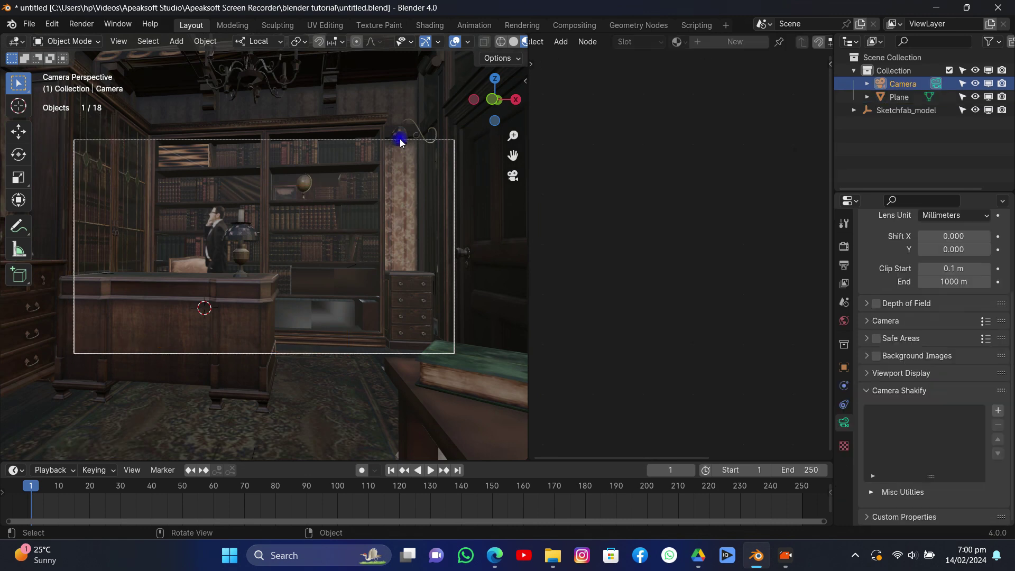
scroll(935, 293, up, 1)
scroll(910, 338, down, 1)
click(900, 376)
Set the camera Passepartout to 1.0 and scale the plane up further
drag(937, 469, 795, 400)
click(216, 242)
key(s)
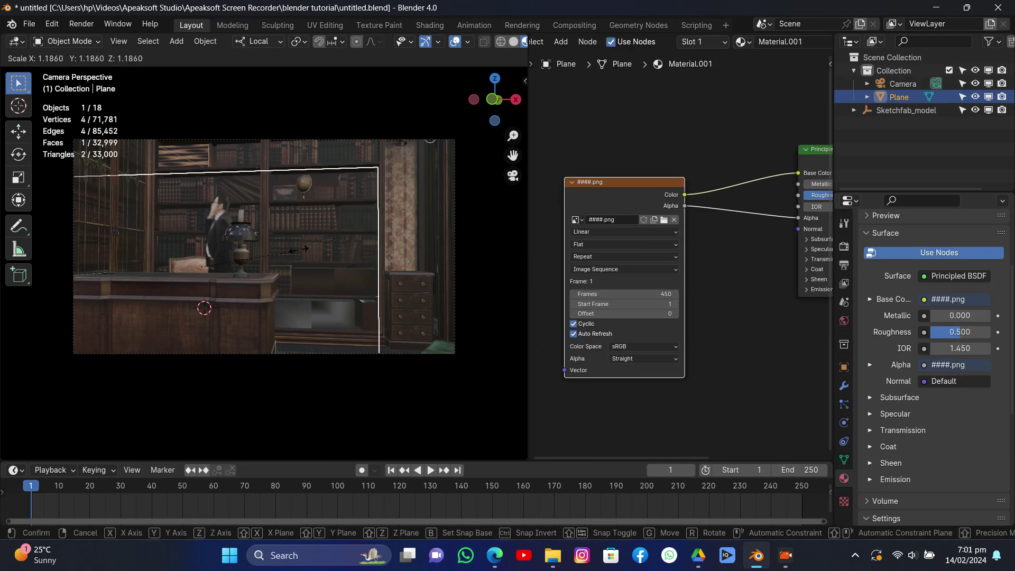
click(302, 248)
scroll(312, 347, up, 2)
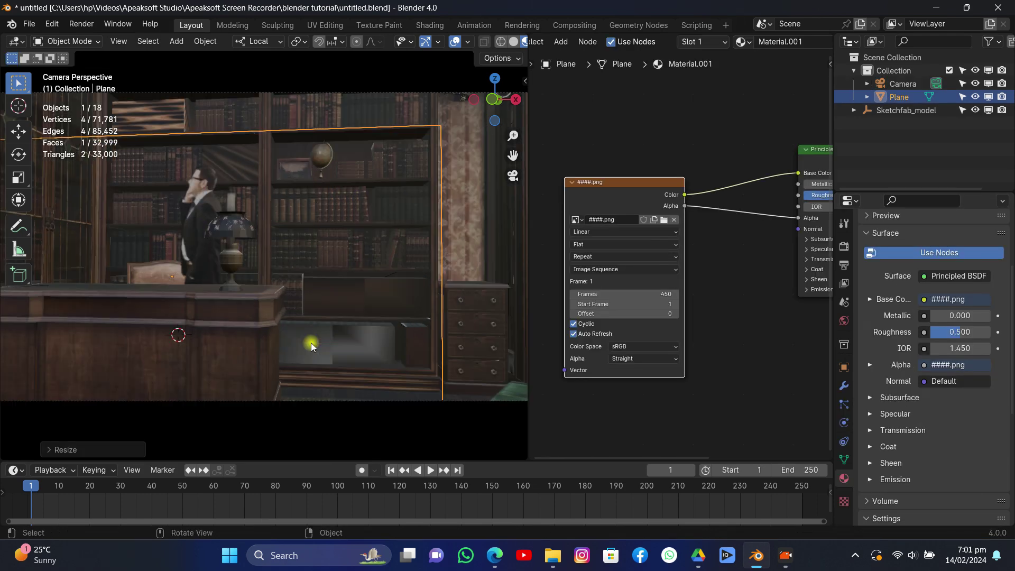
scroll(311, 342, down, 1)
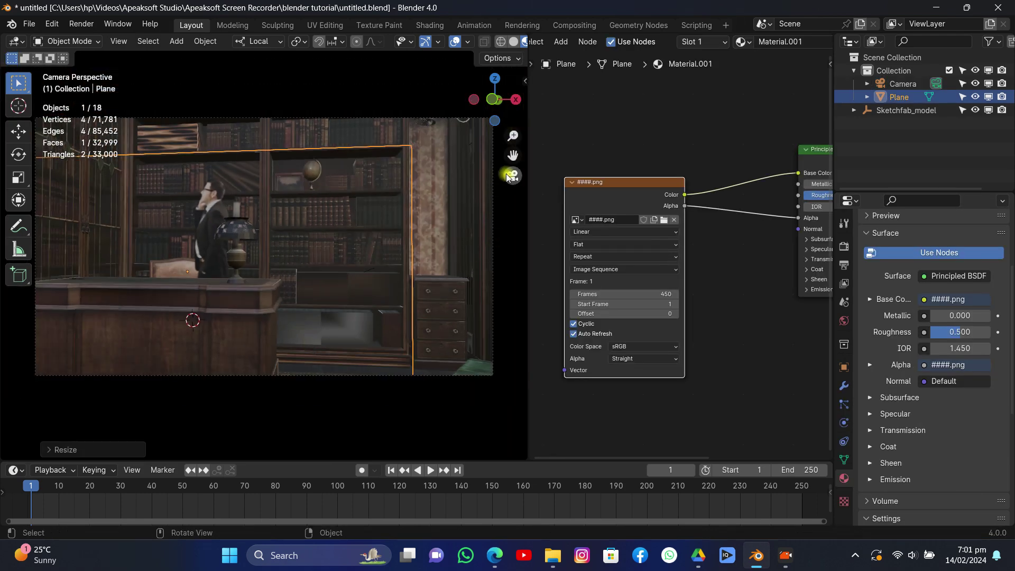
Preview the sequence up to frame 83, then slide the plane sideways along X
drag(513, 156, 591, 154)
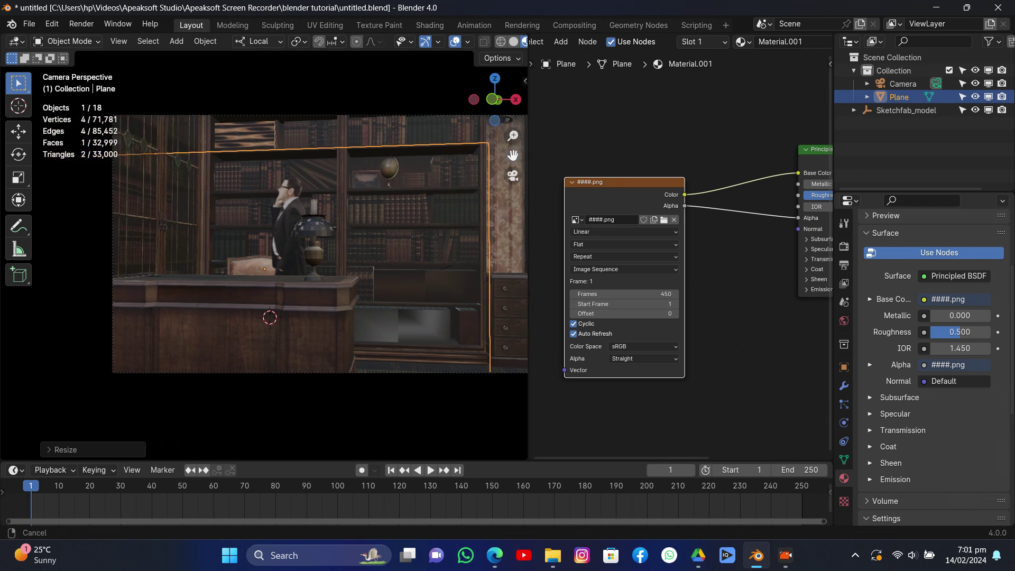
key(space)
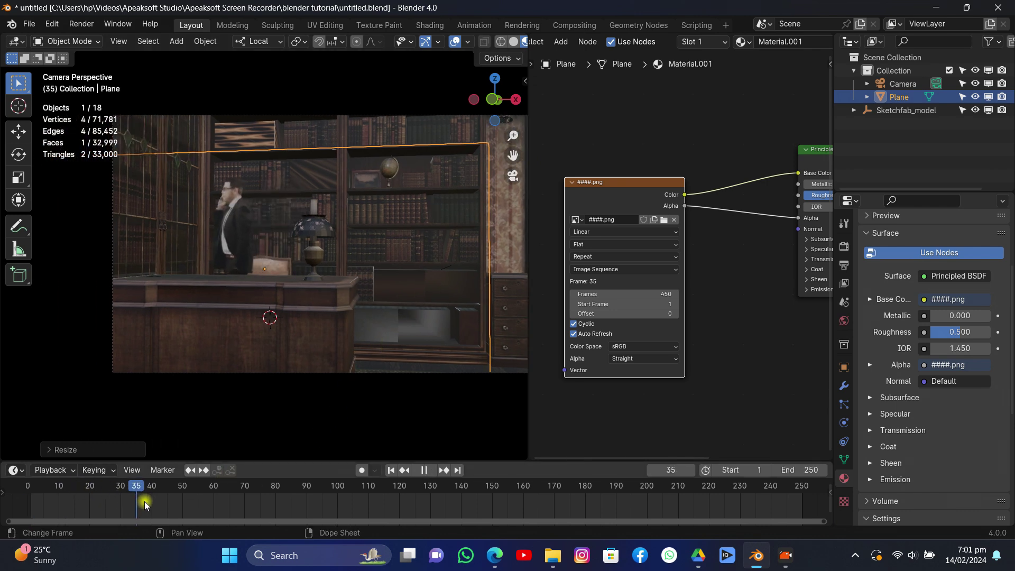
key(space)
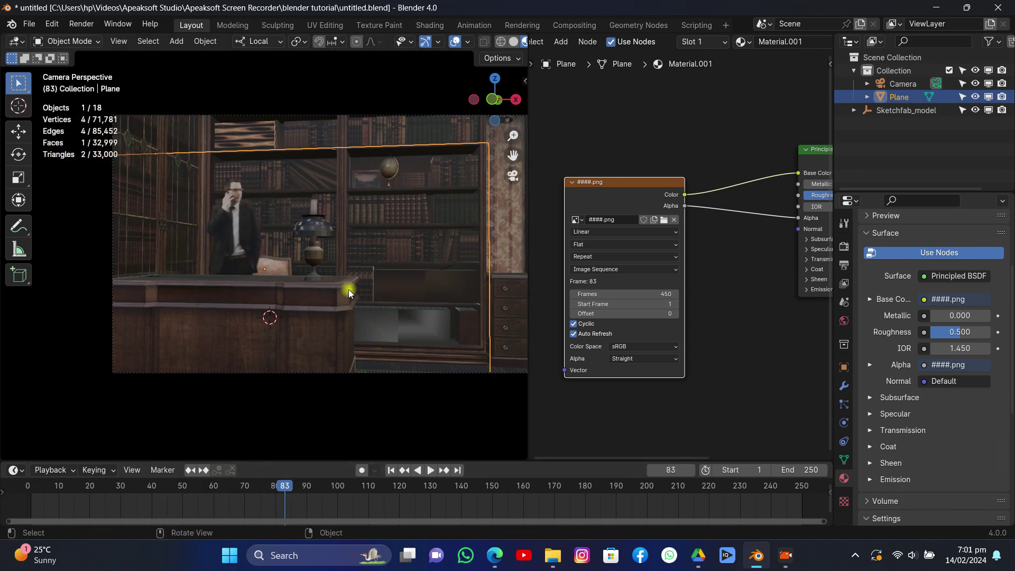
key(g)
key(x)
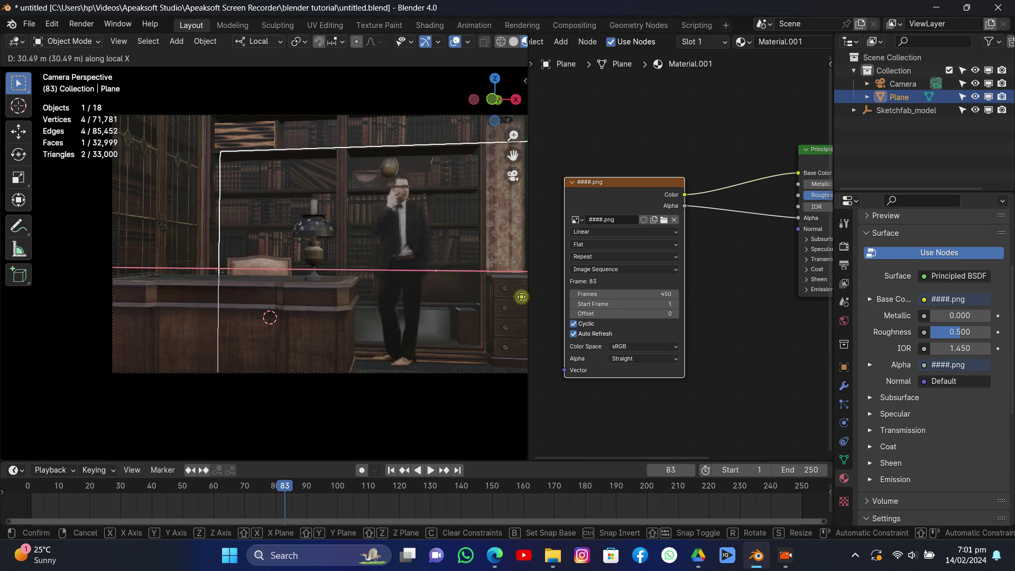
click(6, 297)
Lower the plane with a move constrained to the Y axis
drag(511, 153, 414, 97)
scroll(387, 253, up, 3)
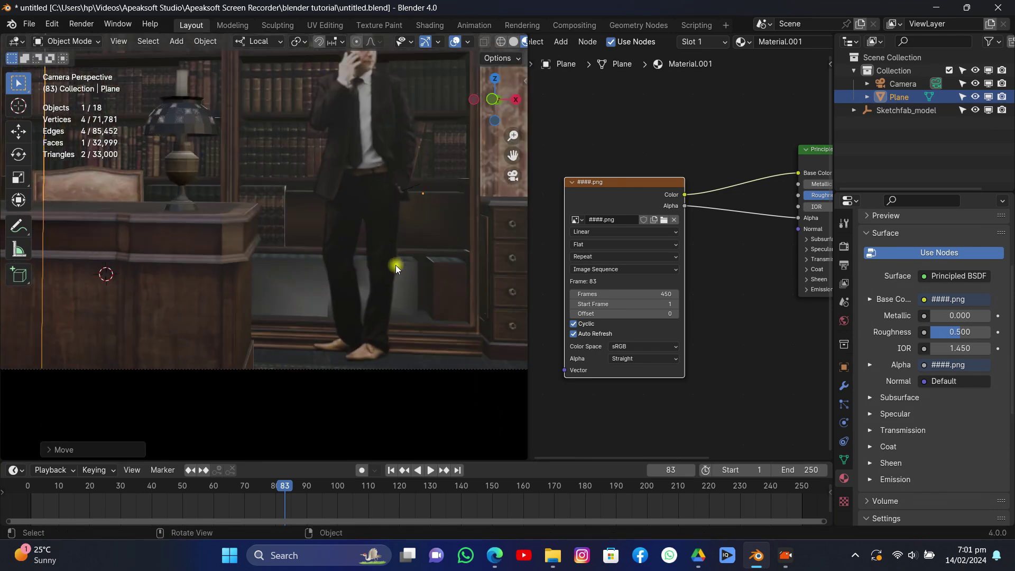
key(g)
key(z)
key(x)
key(y)
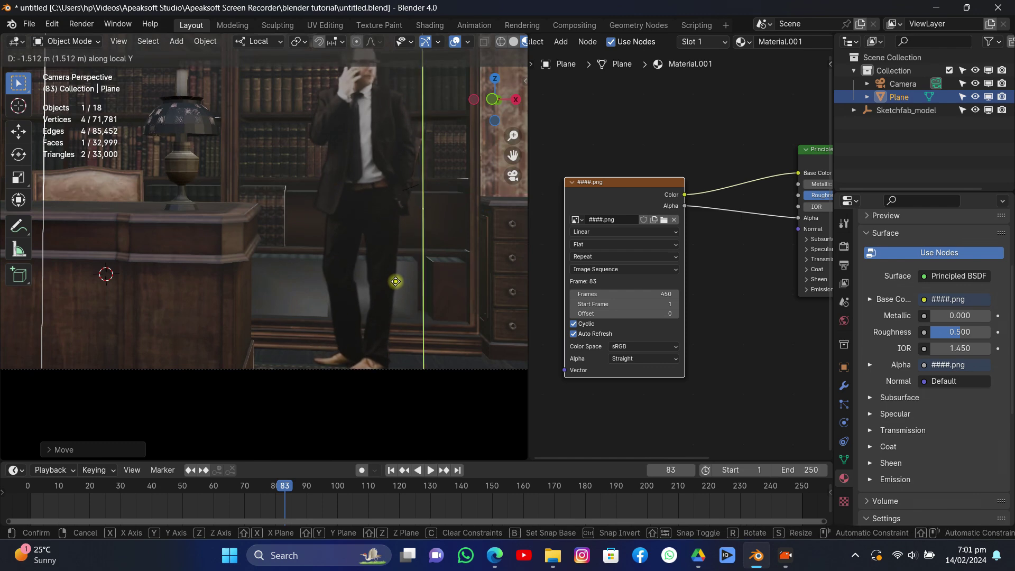
click(397, 284)
Move the plane along its local Y axis, then return to the camera view
drag(507, 115, 434, 16)
scroll(496, 224, up, 4)
key(g)
key(y)
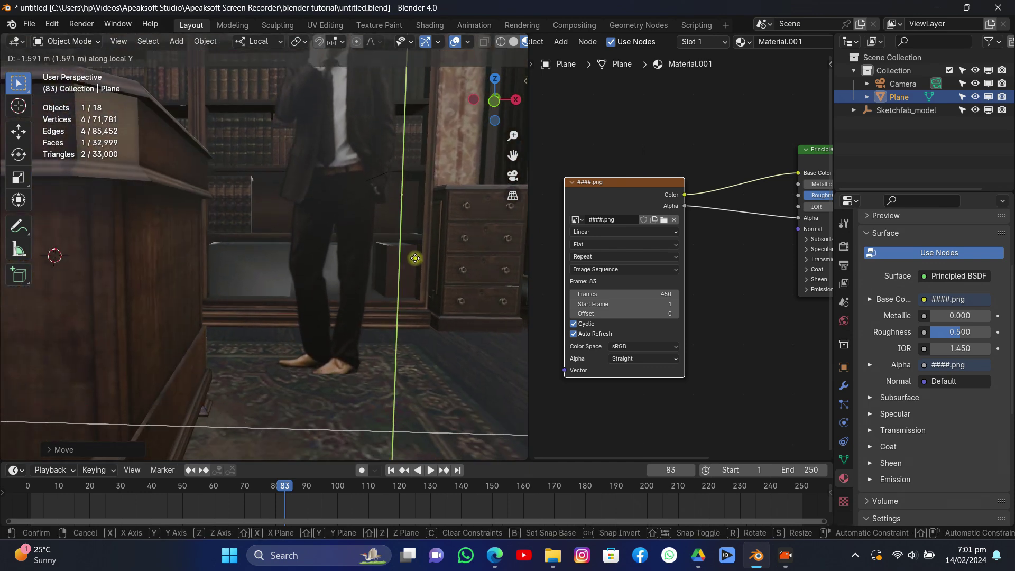
click(432, 256)
click(514, 176)
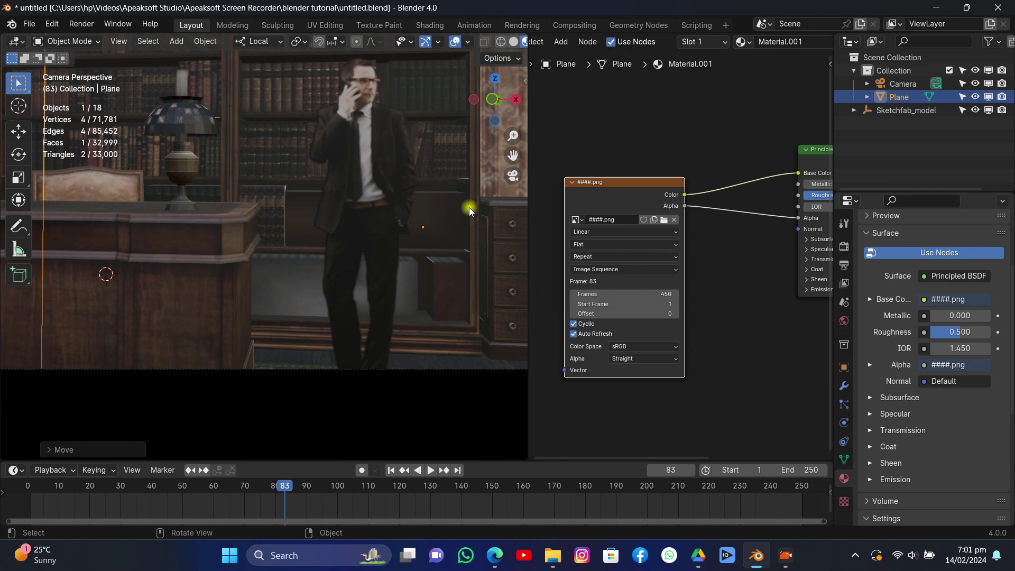
scroll(468, 208, down, 1)
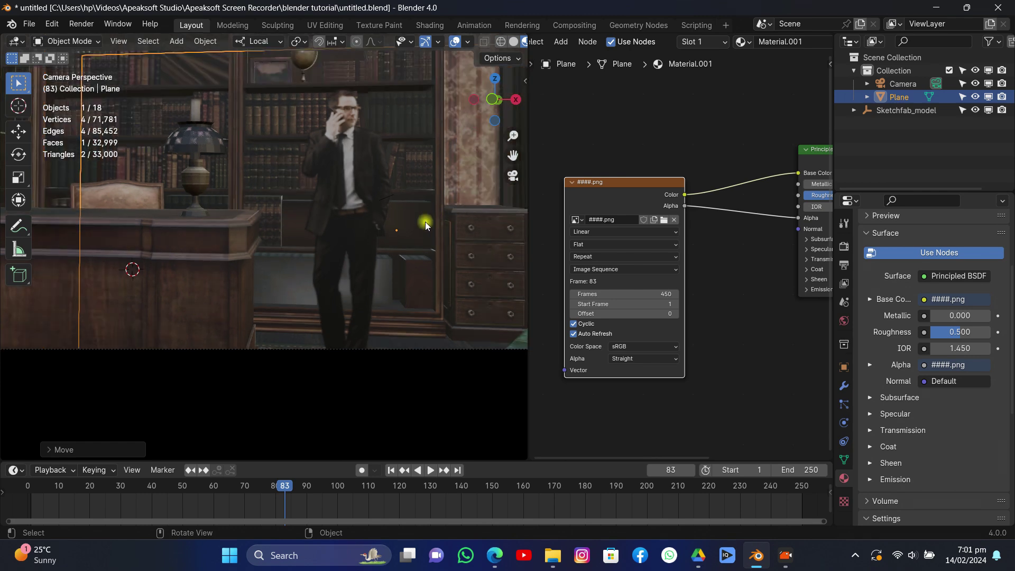
Push the plane deeper into the room along its local Z axis and preview playback
key(g)
key(y)
key(x)
key(z)
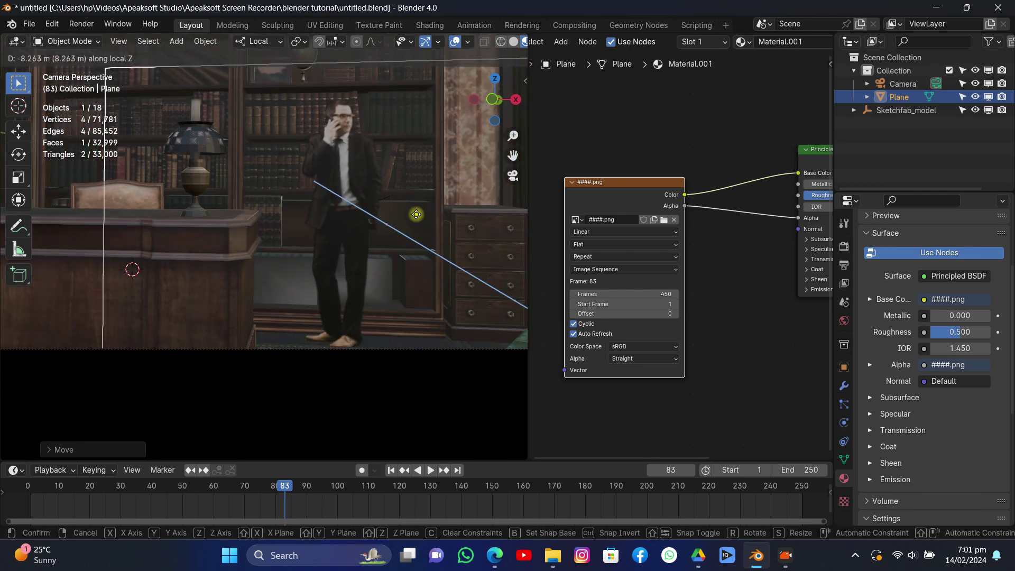
click(416, 217)
key(space)
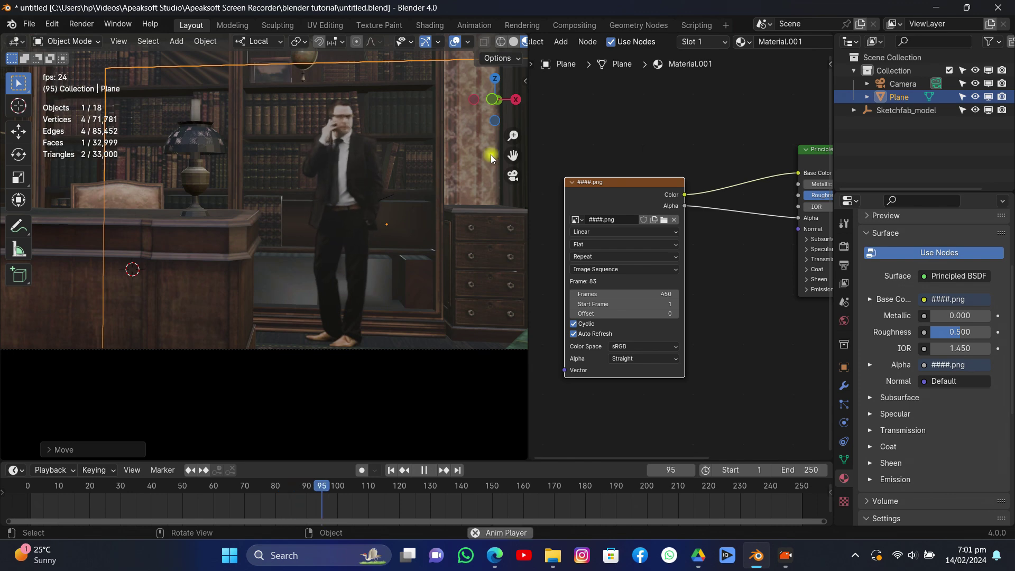
drag(509, 155, 485, 112)
scroll(426, 198, up, 3)
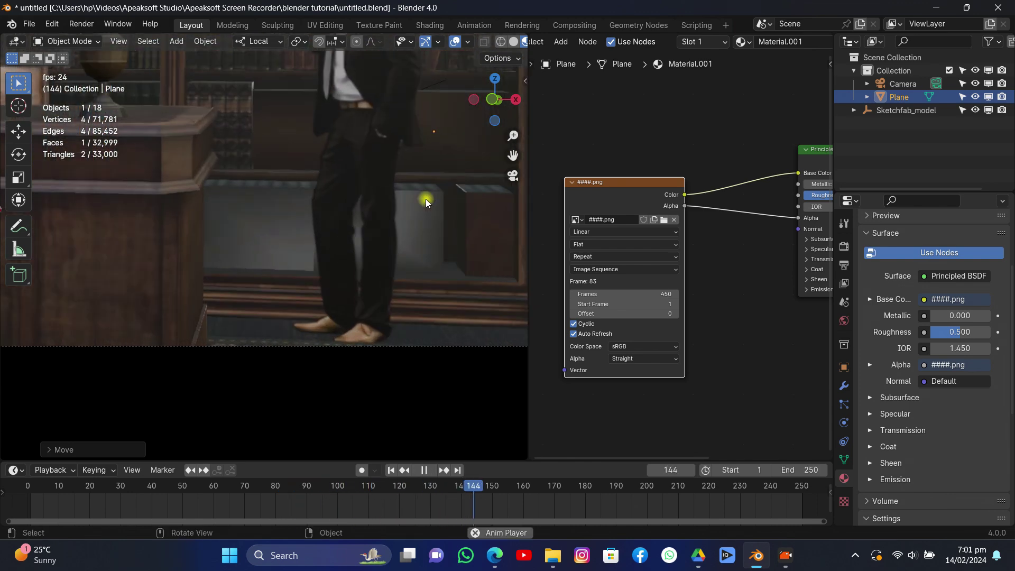
key(space)
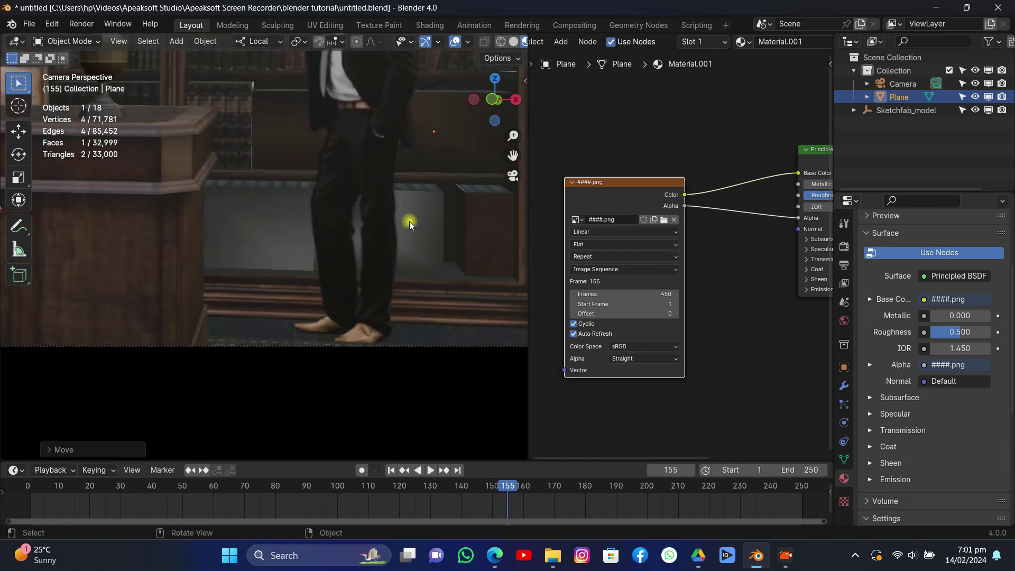
Lower the plane along its local Y axis so the man's feet rest on the floor
key(g)
key(y)
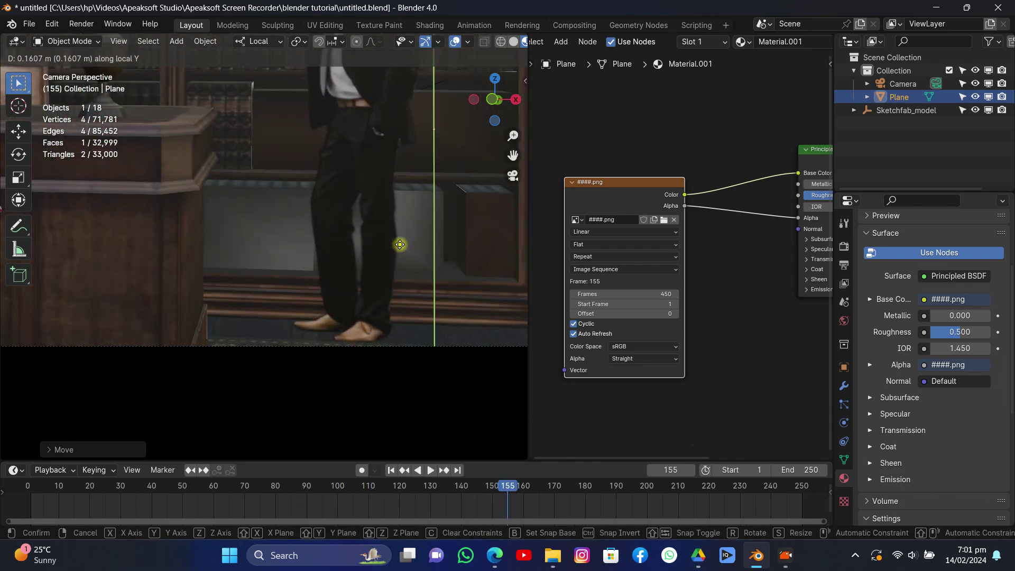
click(400, 248)
key(space)
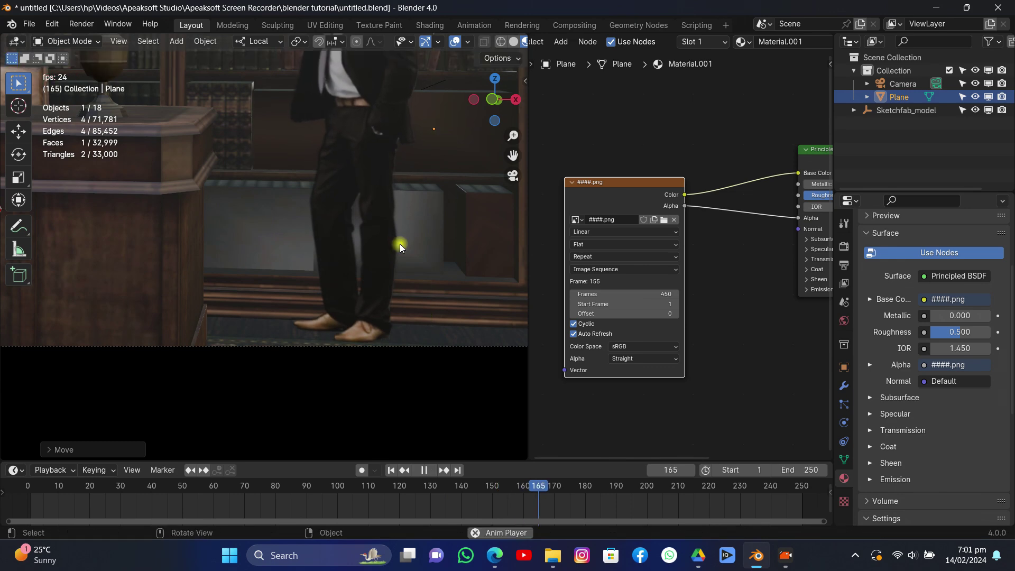
scroll(401, 251, down, 5)
scroll(402, 252, down, 1)
key(space)
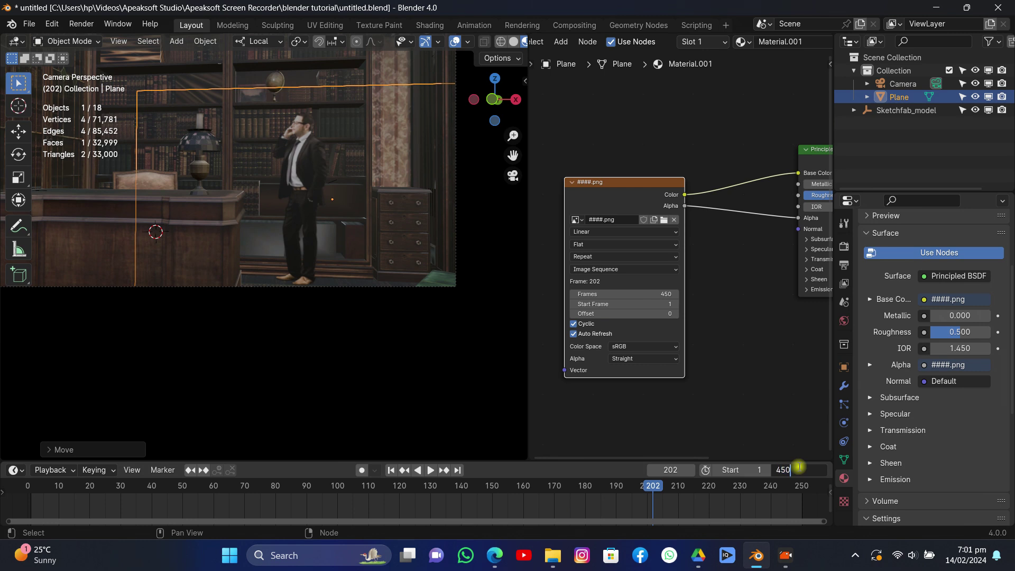
Set the scene end frame to 450 and play the sequence, stopping at frame 359
key(Return)
key(space)
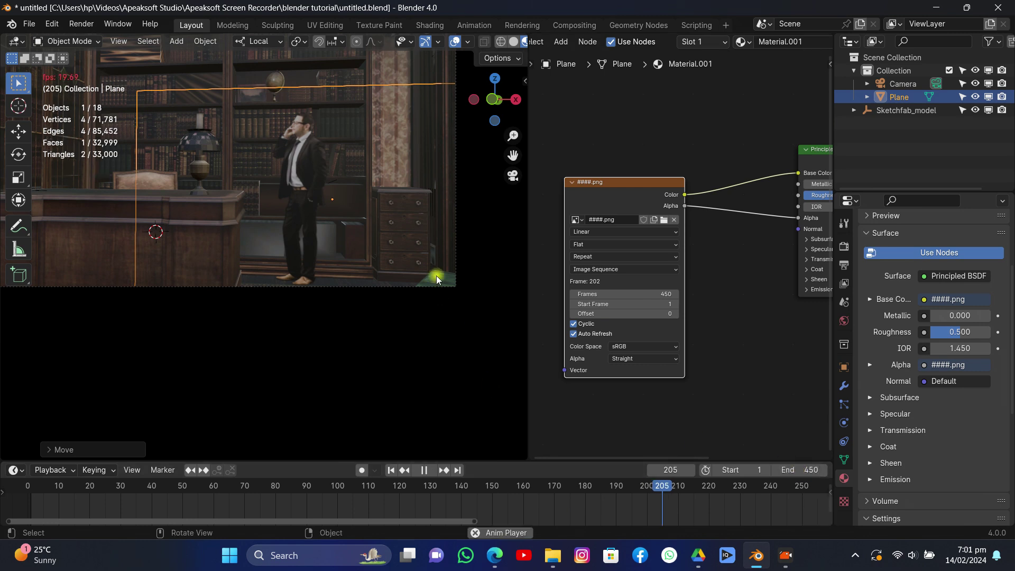
scroll(452, 240, down, 3)
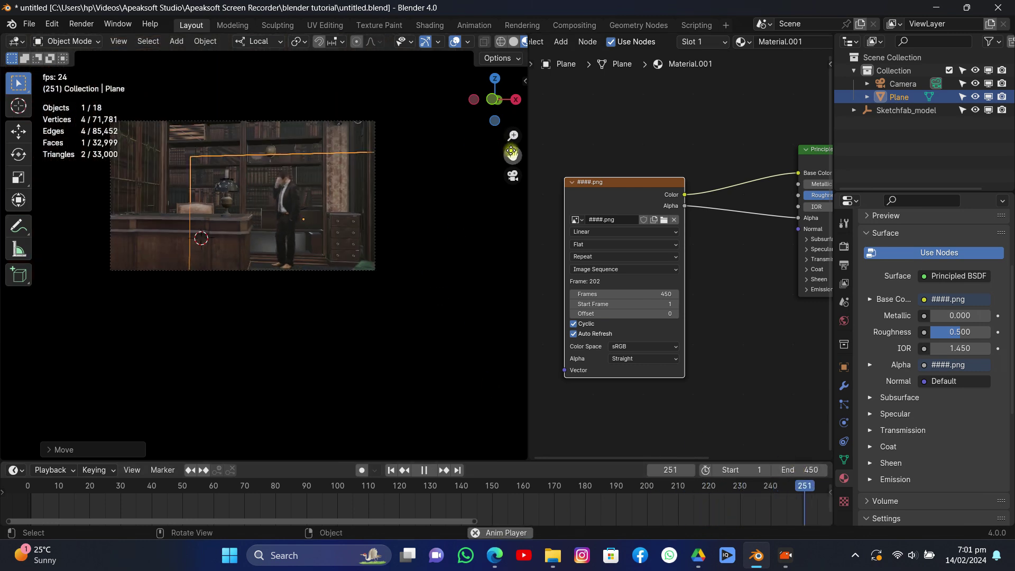
drag(511, 154, 427, 196)
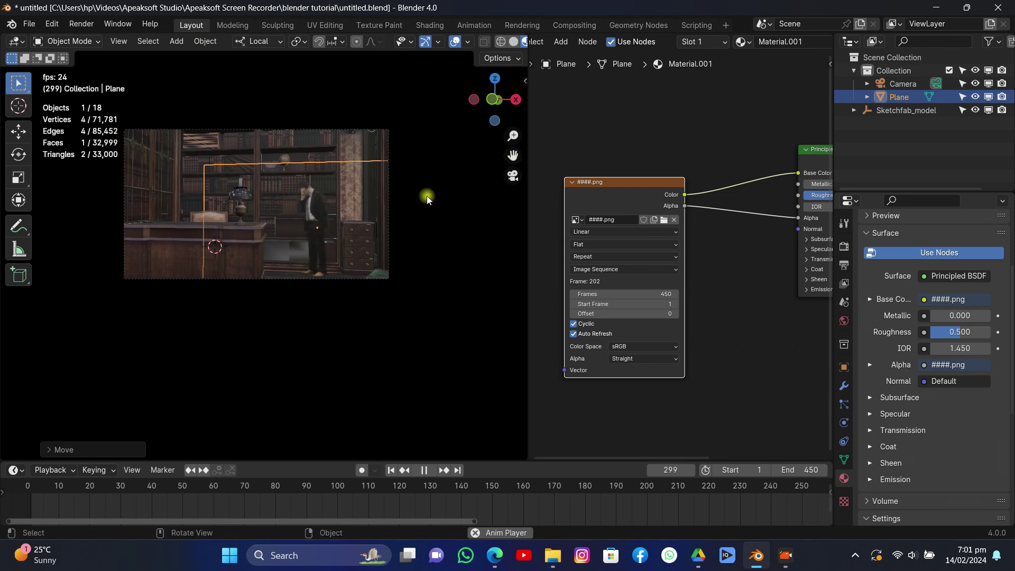
scroll(426, 196, up, 4)
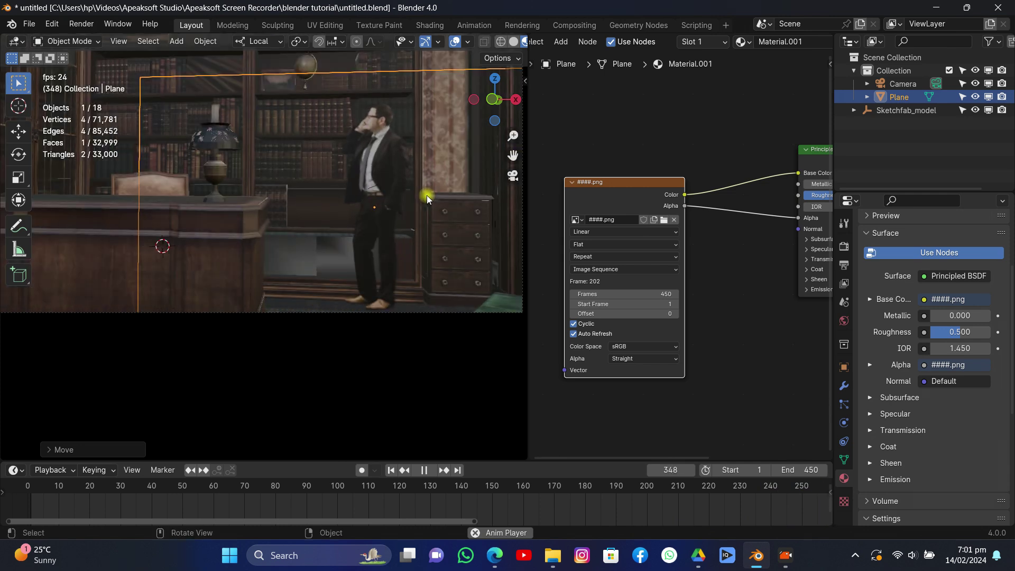
key(space)
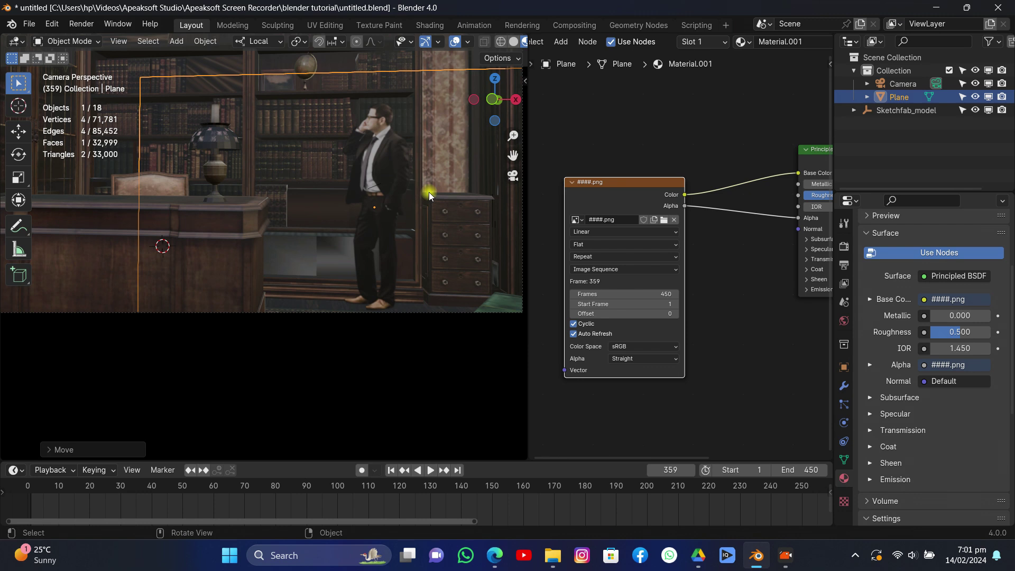
drag(511, 155, 447, 210)
Place the 3D cursor at the man's feet and set the plane's origin to it
shift+right_click(350, 297)
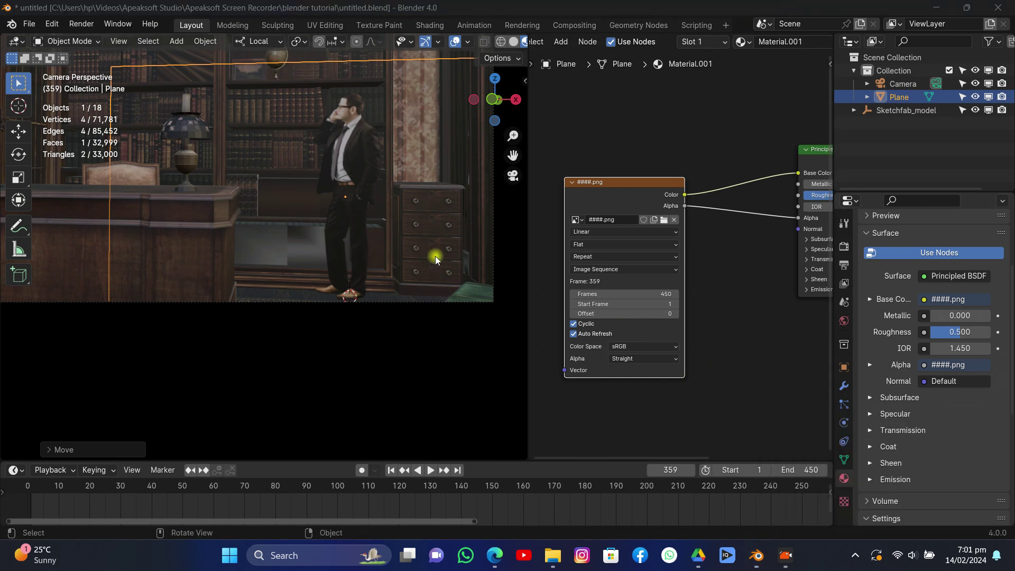
key(shift+s)
right_click(372, 212)
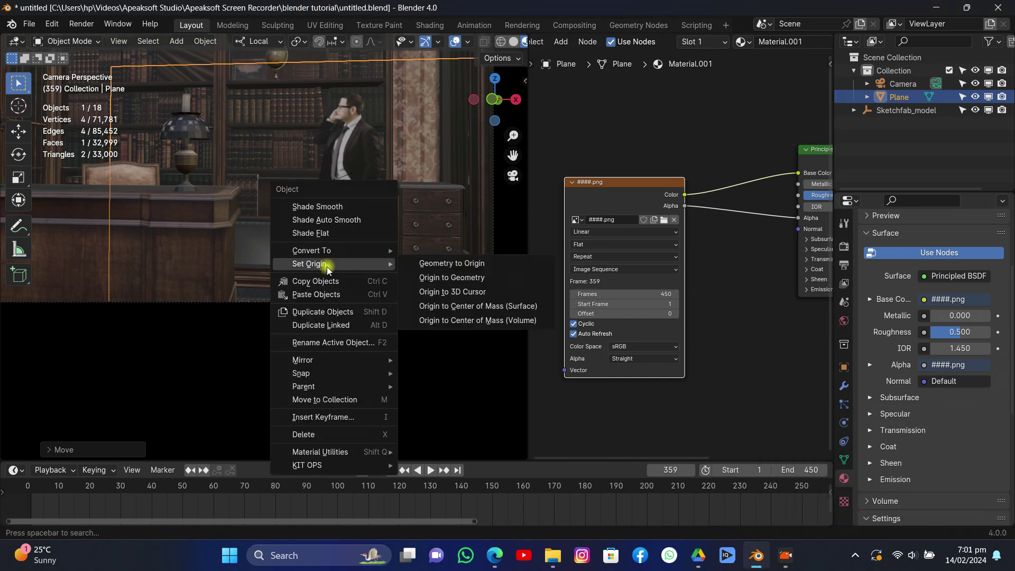
click(421, 277)
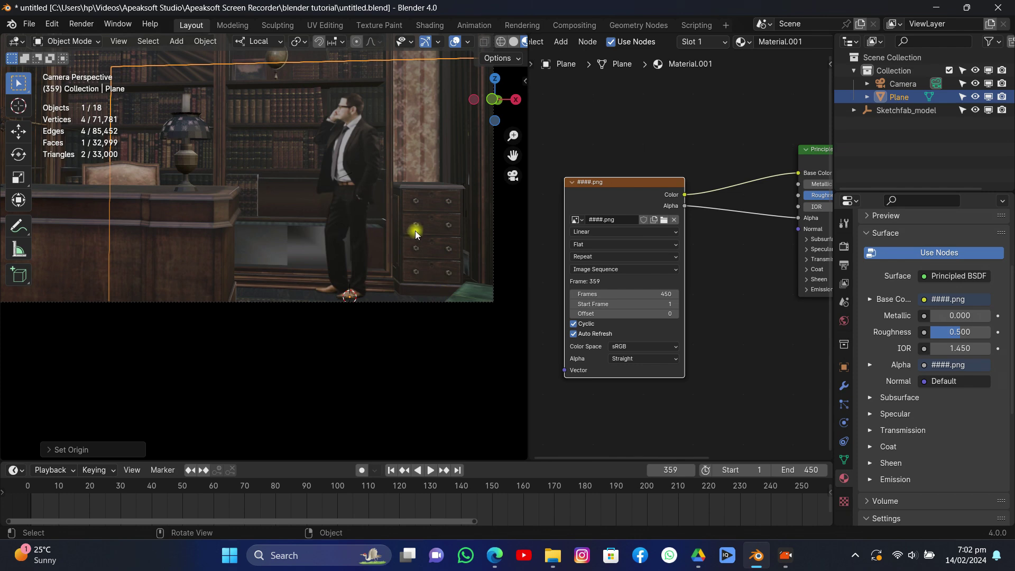
Scale the plane up to 1.1977 and start sliding it along its X axis
key(s)
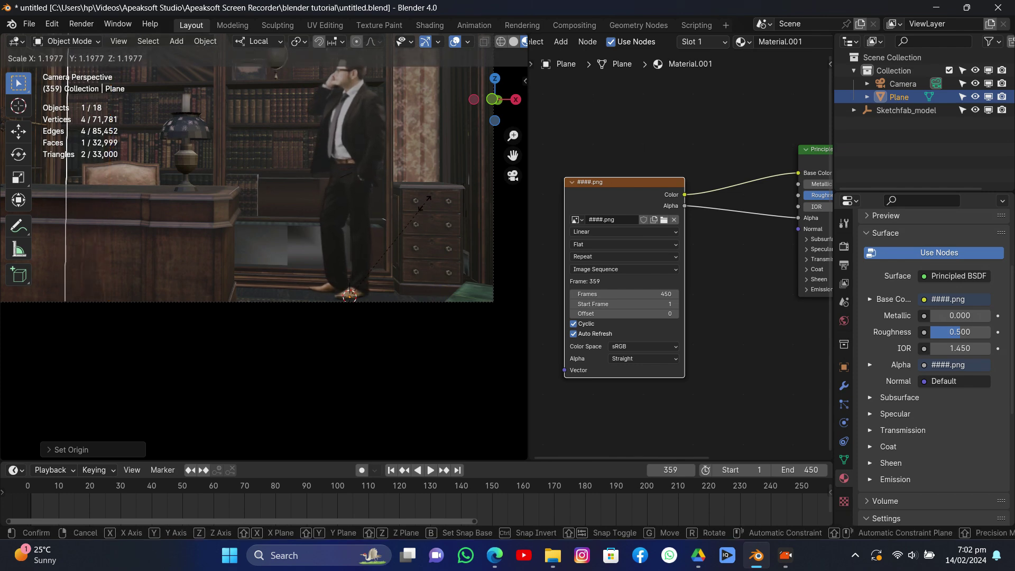
click(426, 198)
scroll(420, 224, up, 2)
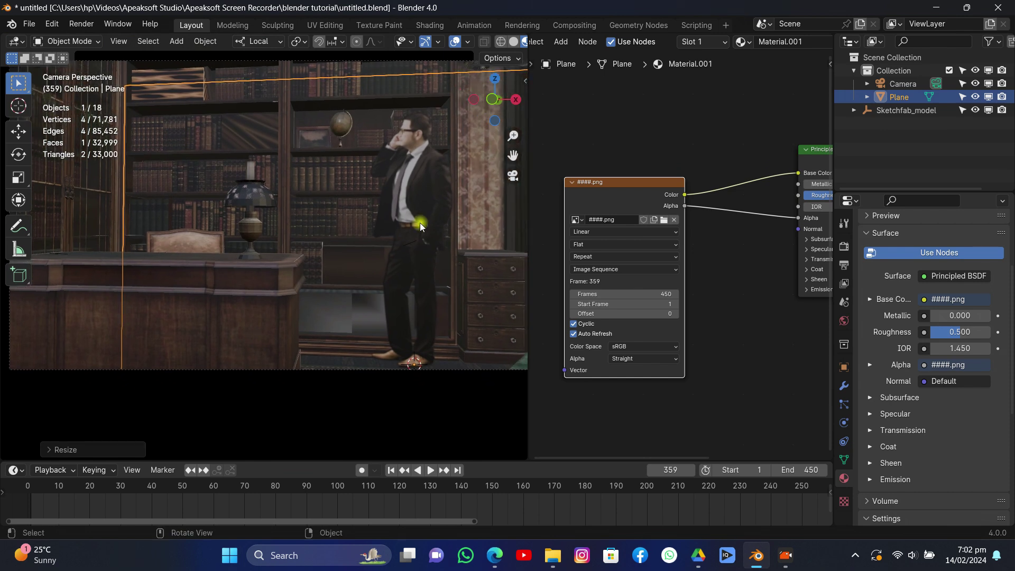
key(g)
key(x)
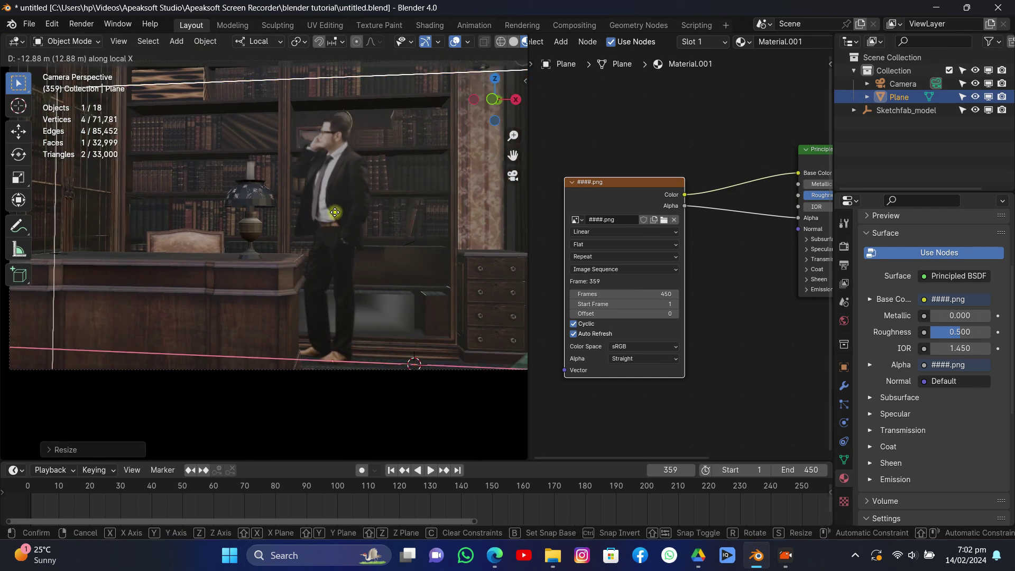
Settle the man beside the desk and scrub the timeline to frame 78
click(328, 210)
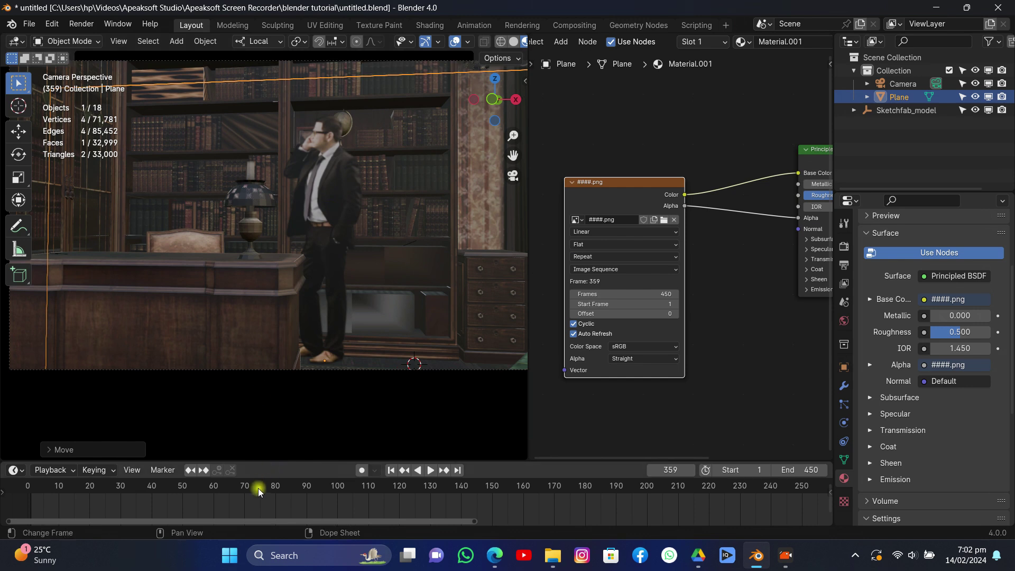
drag(258, 489, 608, 461)
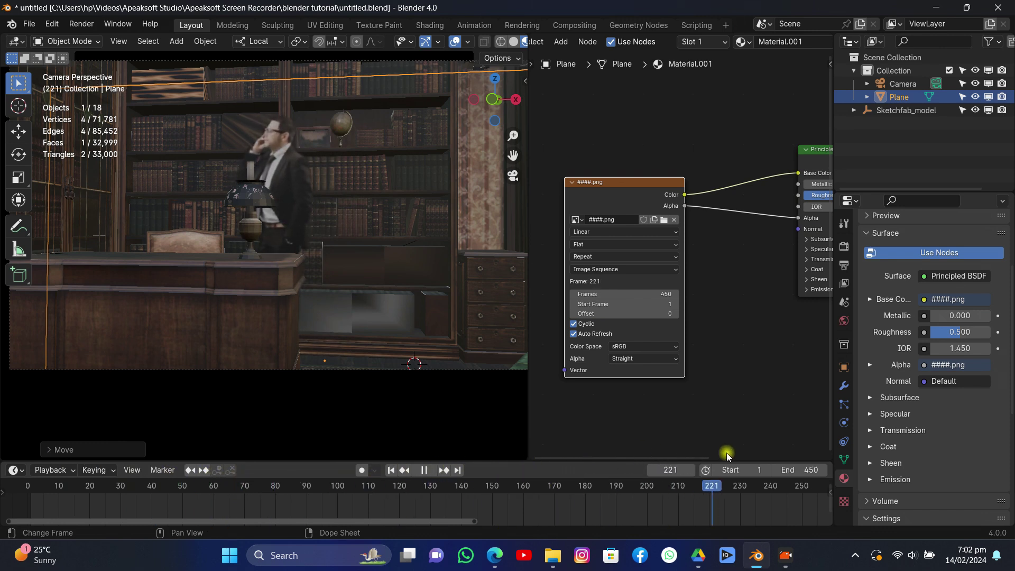
mouse_move(750, 455)
mouse_down()
mouse_move(630, 461)
mouse_move(374, 438)
mouse_move(161, 449)
mouse_move(270, 431)
mouse_up()
scroll(515, 42, down, 3)
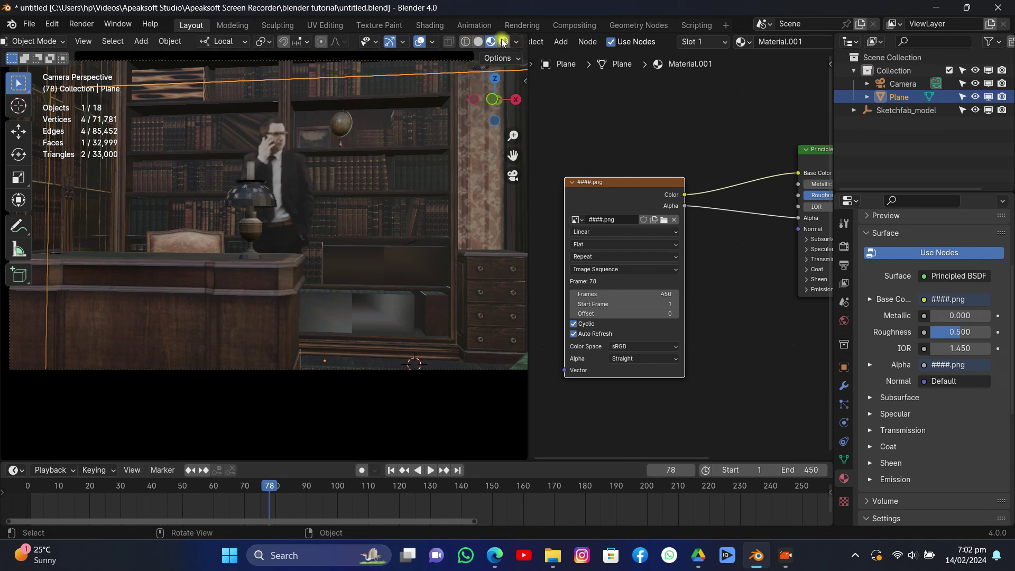
Switch to Rendered shading and orbit to show the bookshelf and wall sconce
click(504, 41)
scroll(402, 150, up, 2)
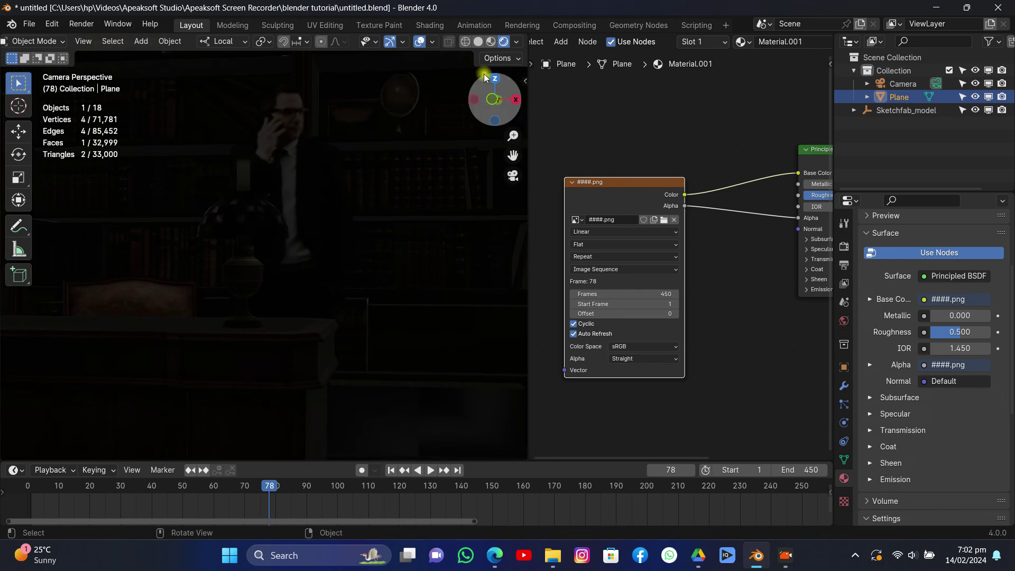
drag(484, 76, 534, 109)
scroll(519, 141, up, 2)
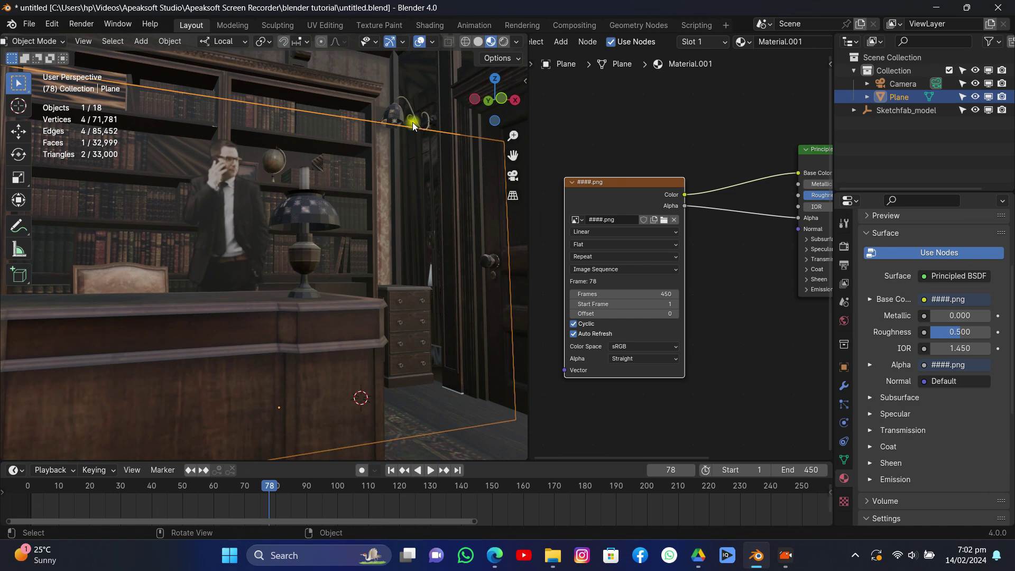
drag(519, 158, 459, 207)
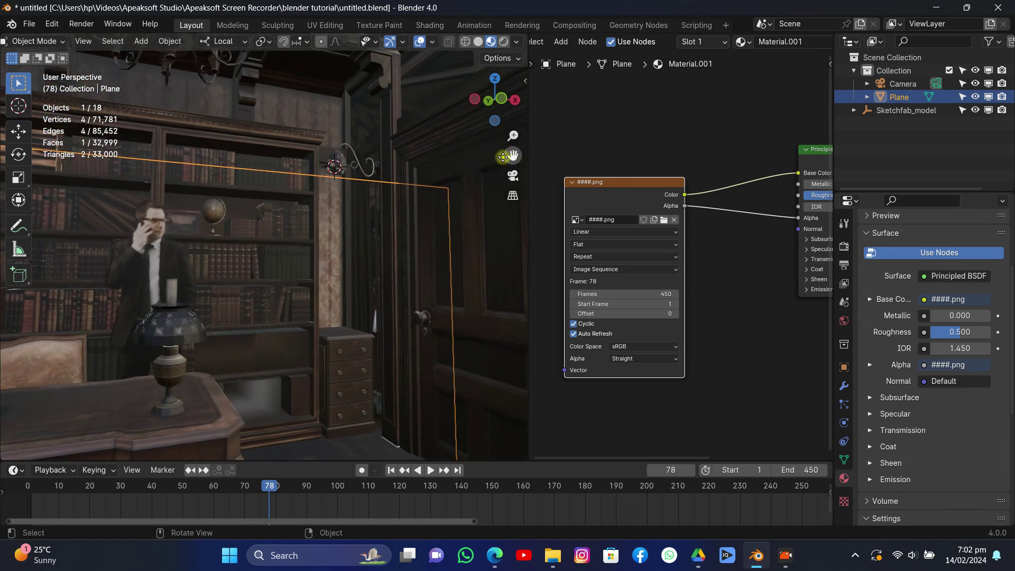
Add a point light and move it along Y near the wall sconce
scroll(357, 186, up, 3)
key(shift+a)
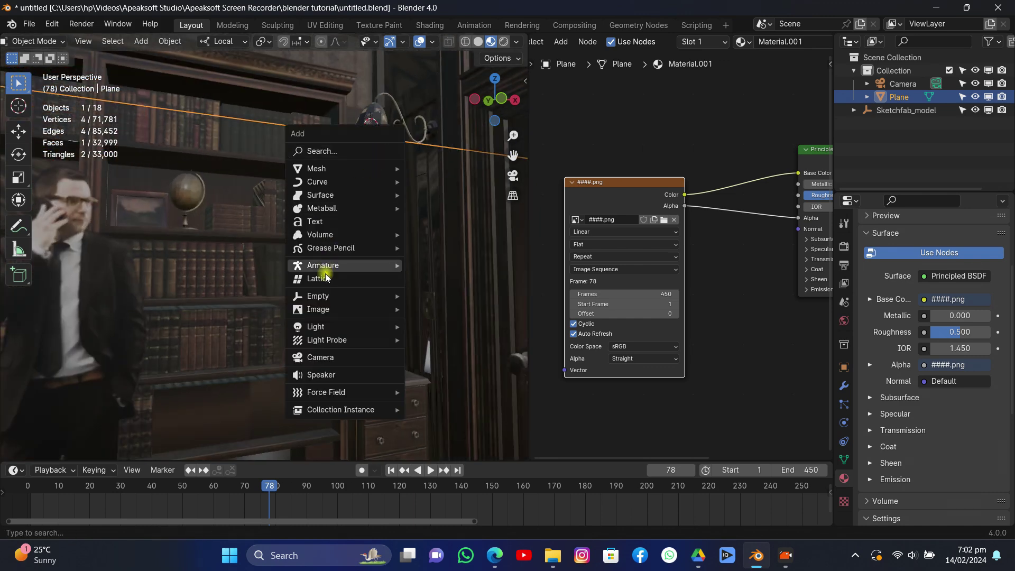
mouse_move(338, 328)
click(435, 331)
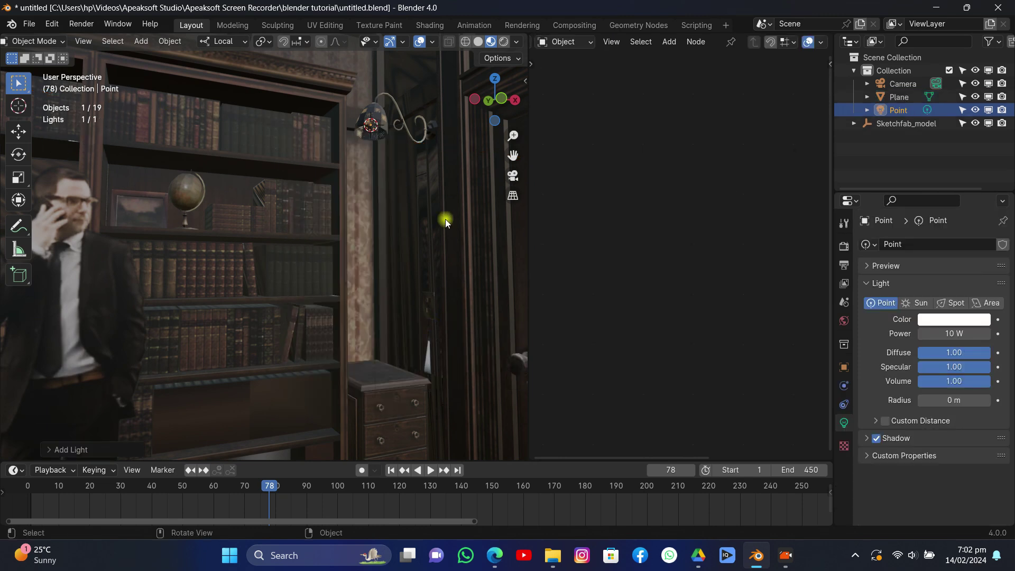
drag(494, 99, 319, 99)
click(19, 132)
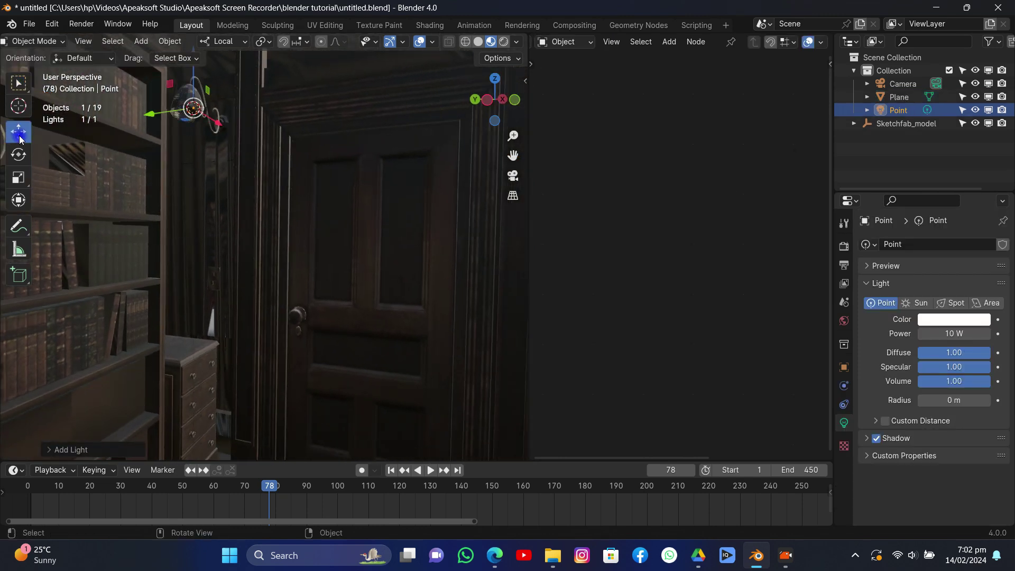
drag(154, 118, 220, 132)
Raise the light's power to 104.6 W, preview in Rendered shading, and show Render properties
drag(946, 333, 984, 333)
click(505, 42)
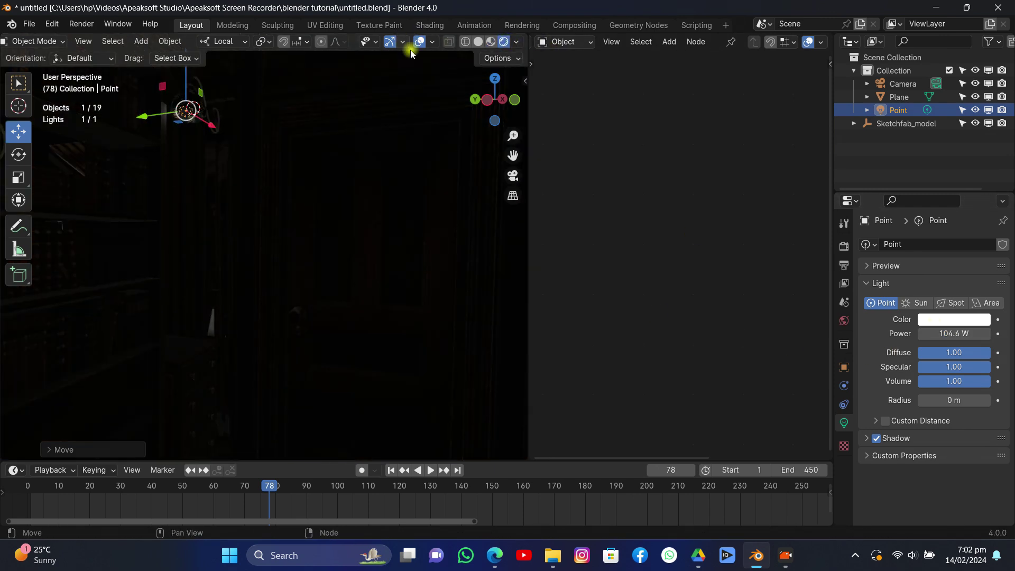
click(420, 42)
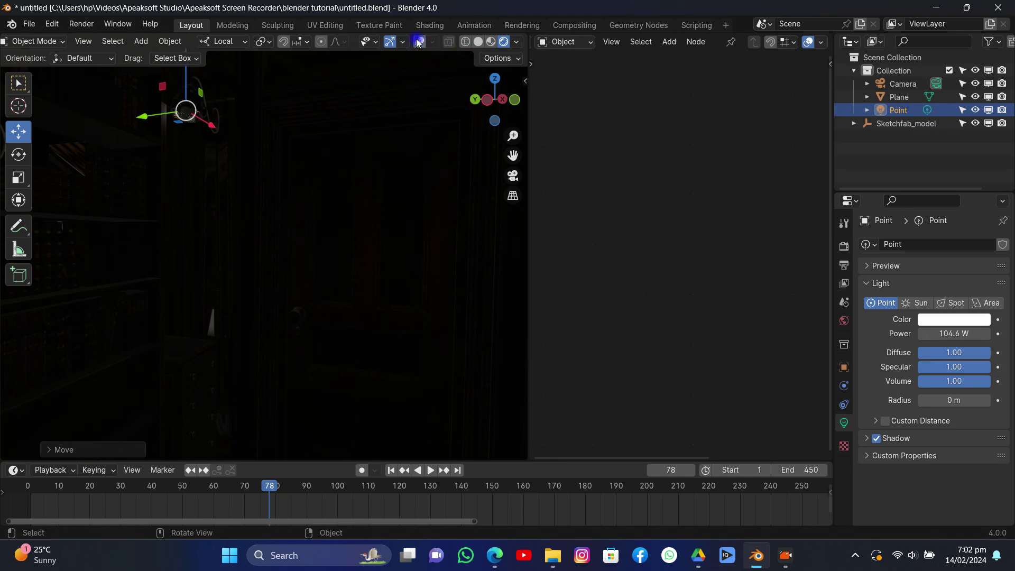
click(387, 44)
click(402, 42)
click(390, 40)
click(845, 246)
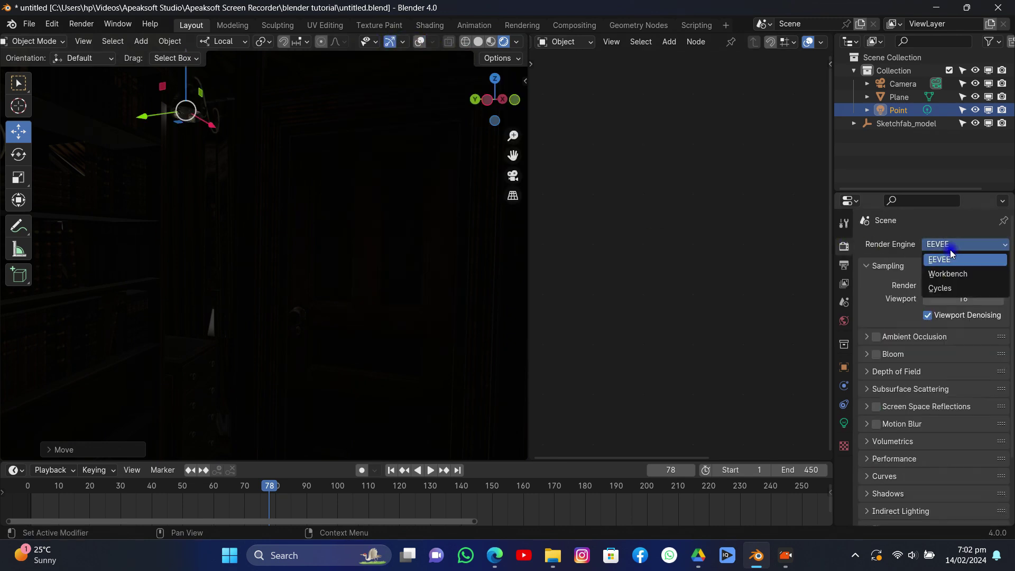